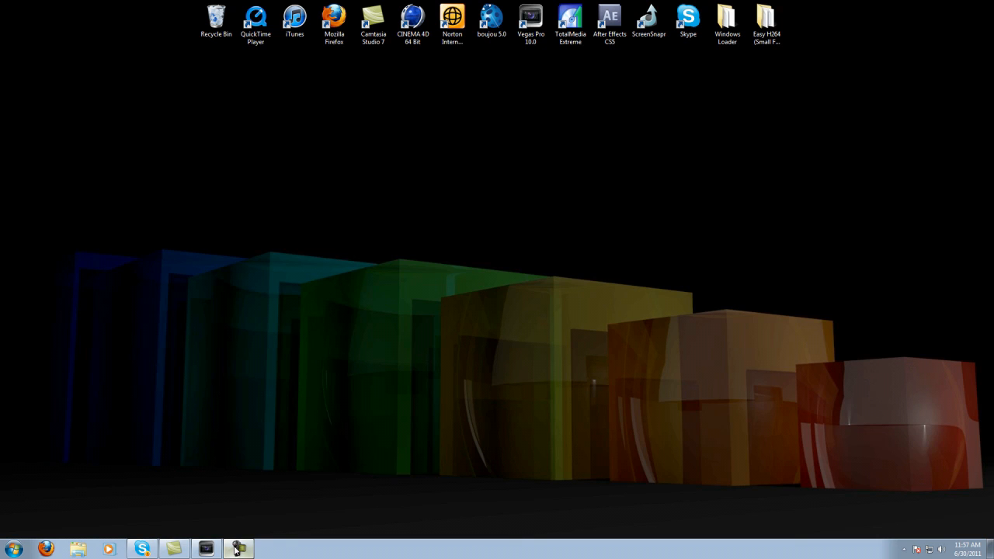
# Switch to Vegas Pro and start a new project with the HD 720-60p (1280x720, 59.940 fps) template.
pyautogui.moveTo(236, 550)
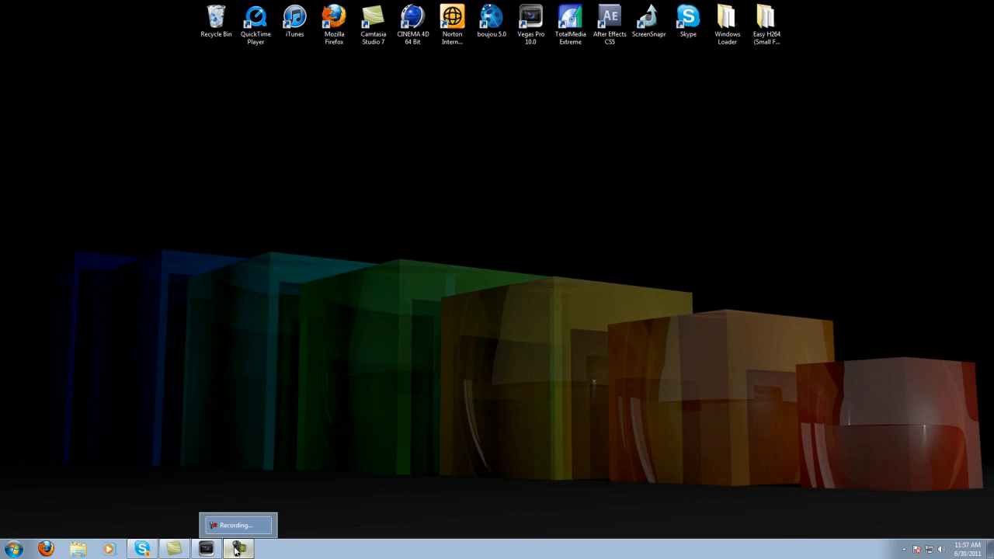
pyautogui.click(210, 551)
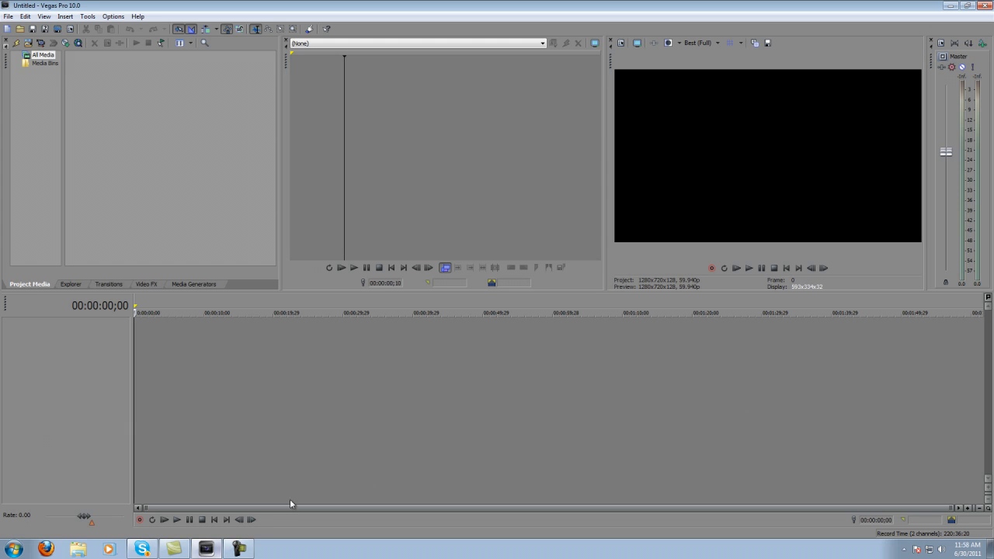
pyautogui.click(7, 16)
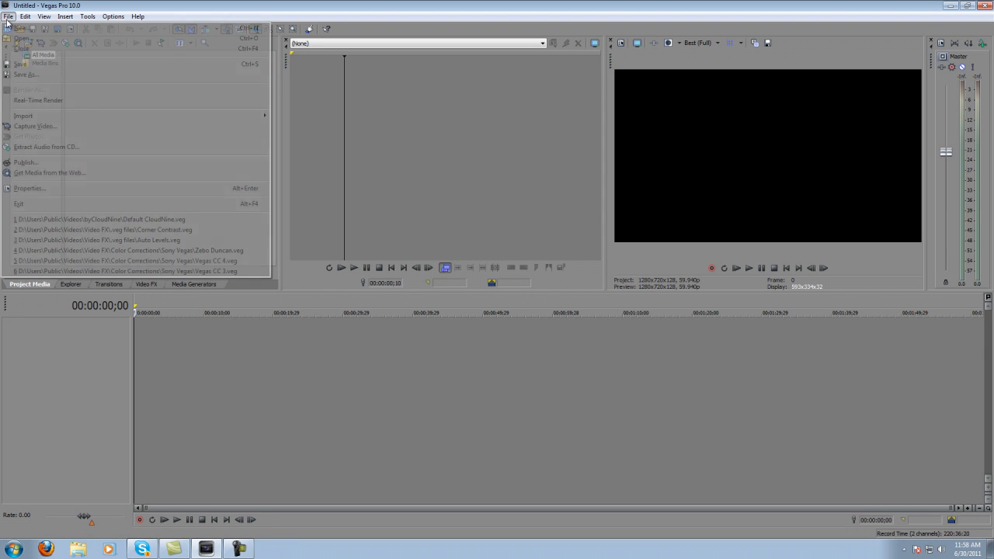
pyautogui.click(417, 230)
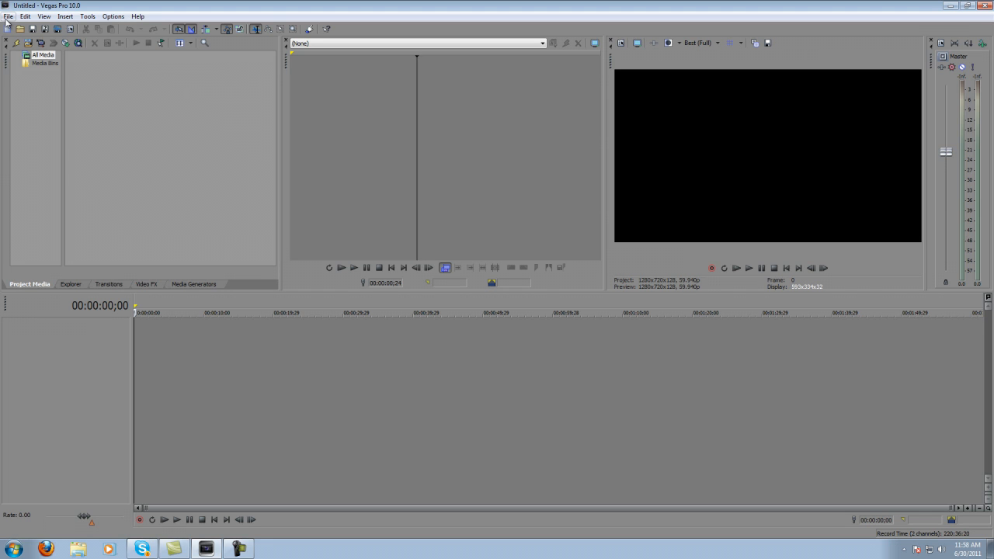
pyautogui.click(7, 17)
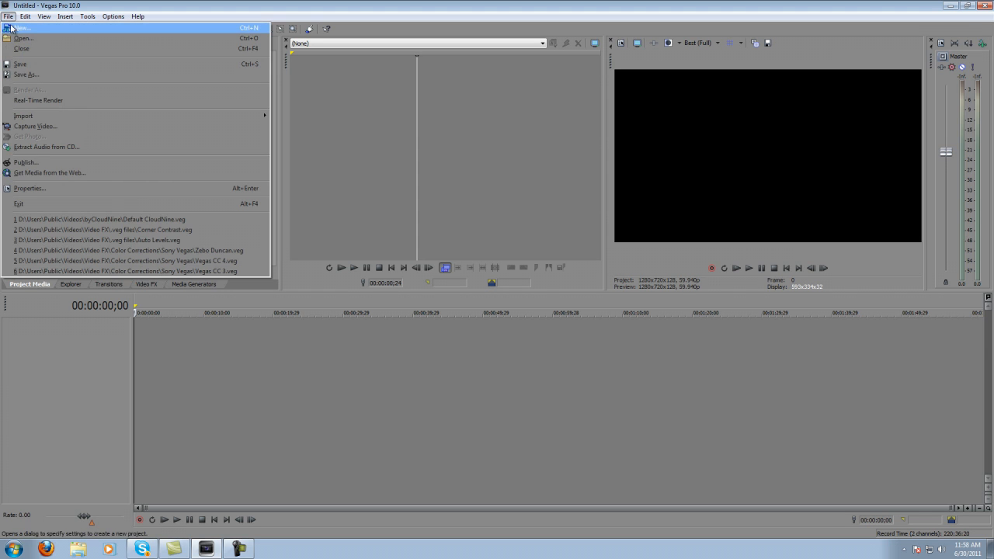
pyautogui.click(12, 28)
pyautogui.moveTo(497, 87); pyautogui.dragTo(491, 97)
pyautogui.click(547, 121)
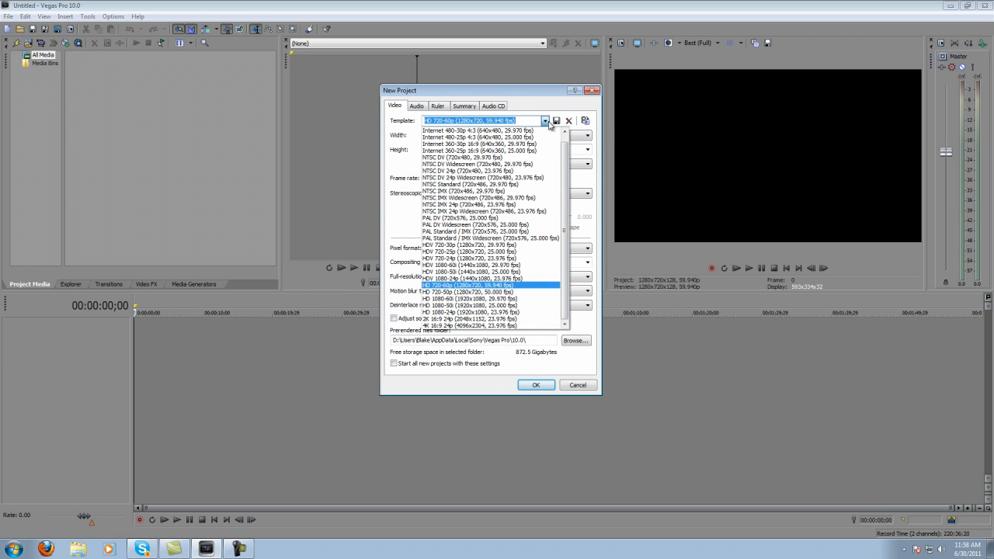
pyautogui.click(588, 230)
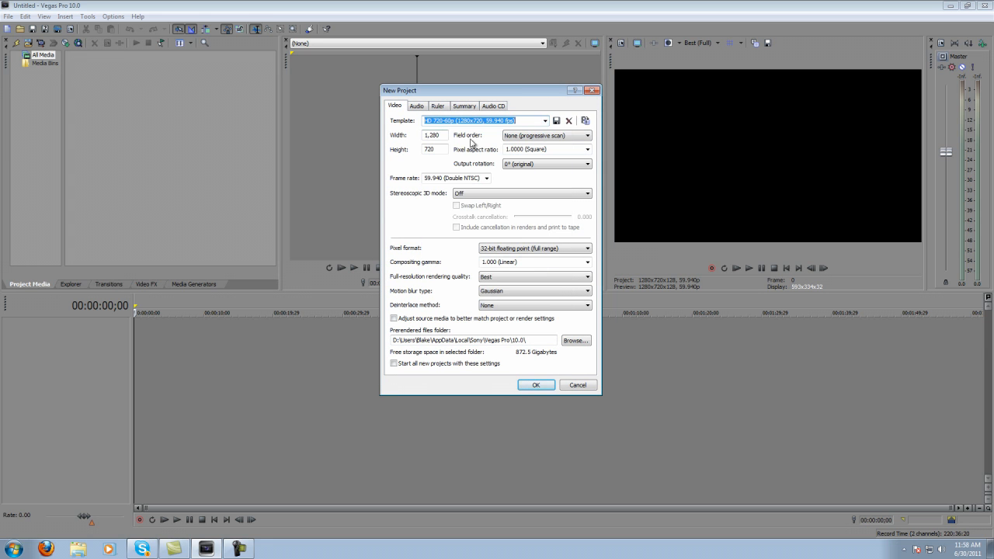
pyautogui.click(476, 123)
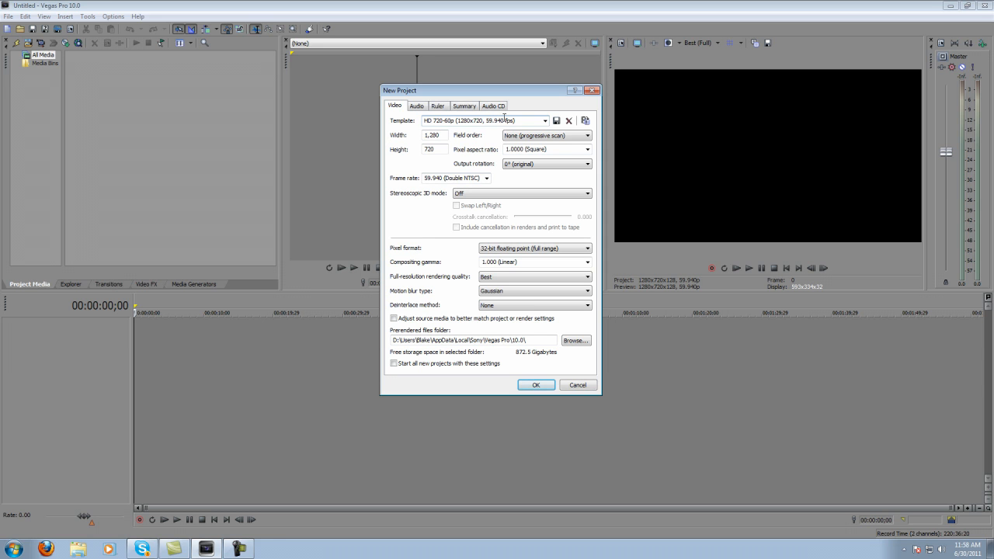
# Review the new project's width, height, frame rate, motion blur type and full-resolution rendering quality.
pyautogui.doubleClick(437, 137)
pyautogui.doubleClick(437, 151)
pyautogui.doubleClick(455, 181)
pyautogui.doubleClick(455, 181)
pyautogui.doubleClick(455, 181)
pyautogui.click(512, 292)
pyautogui.click(511, 279)
pyautogui.click(511, 280)
pyautogui.click(462, 304)
# Set the project audio to a 192,000 Hz sample rate, 24-bit depth and Best resample and stretch quality.
pyautogui.click(418, 106)
pyautogui.click(588, 149)
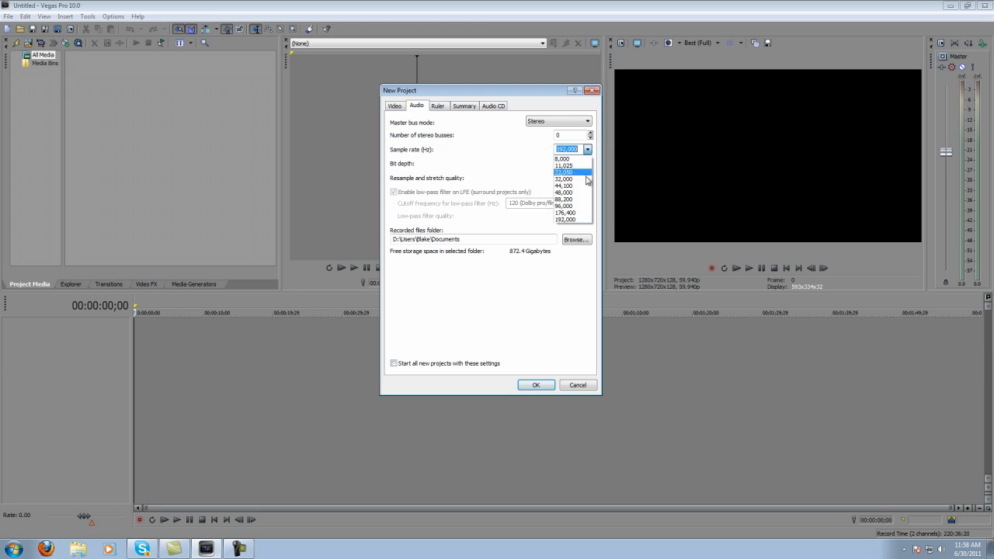
pyautogui.click(575, 304)
pyautogui.click(574, 163)
pyautogui.click(522, 359)
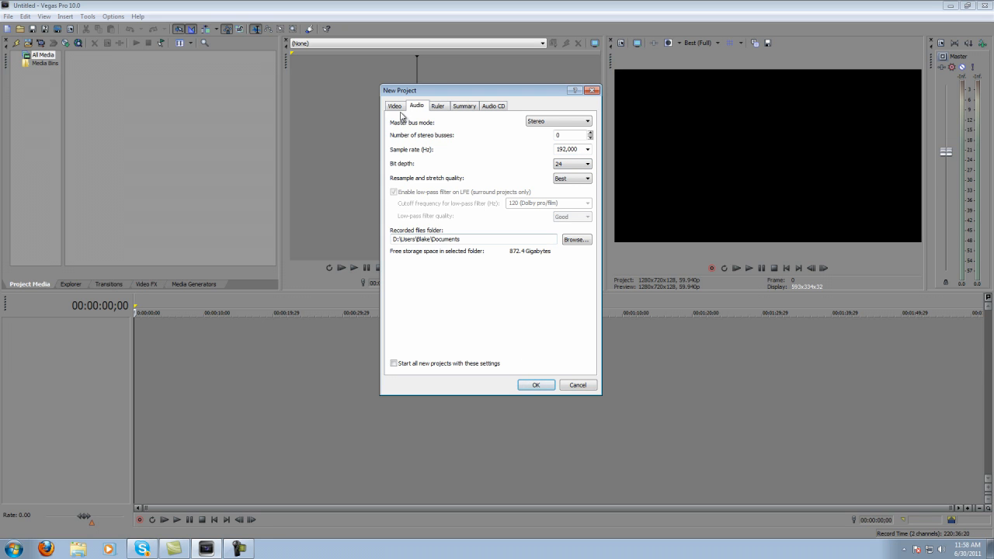
pyautogui.click(571, 179)
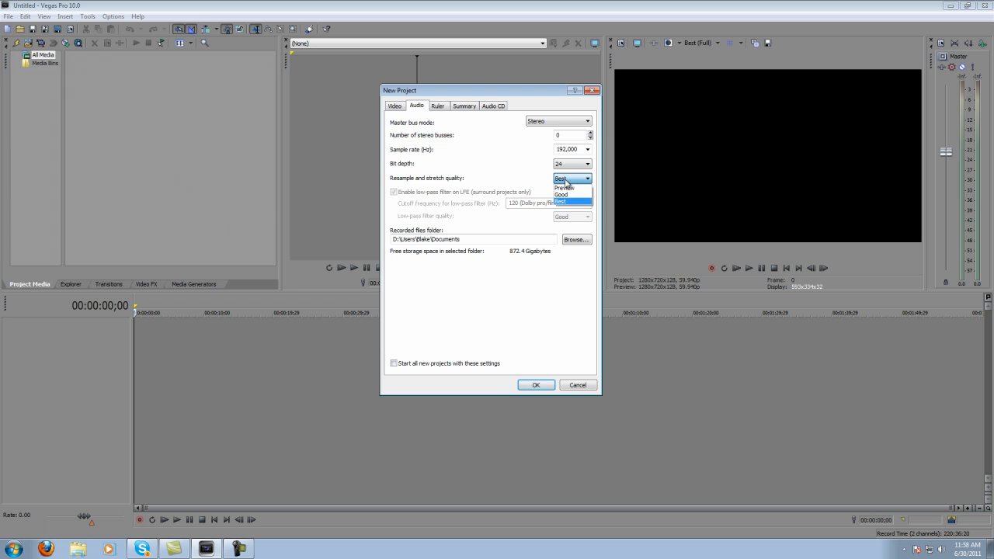
pyautogui.click(564, 203)
# Make all new projects start with these settings and create the project.
pyautogui.click(398, 107)
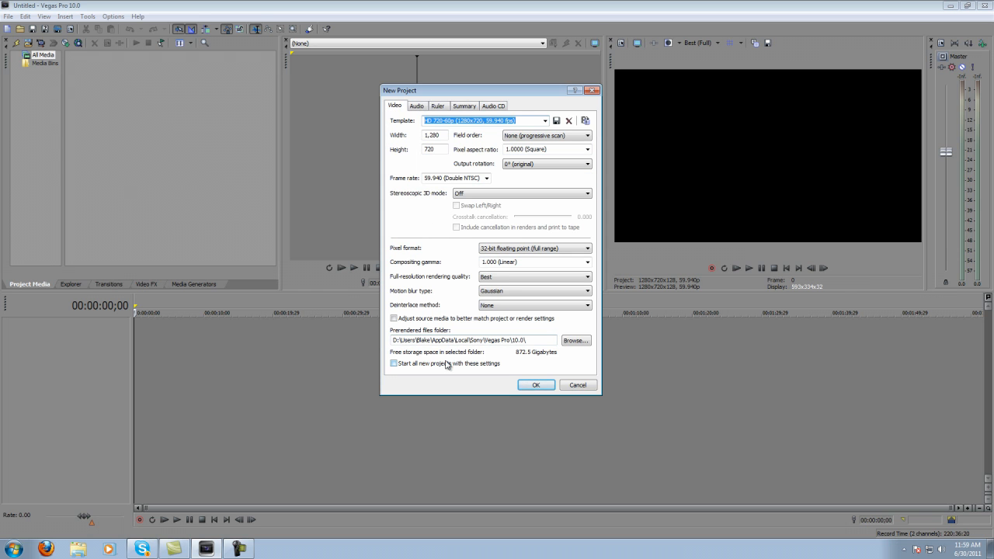
pyautogui.click(447, 365)
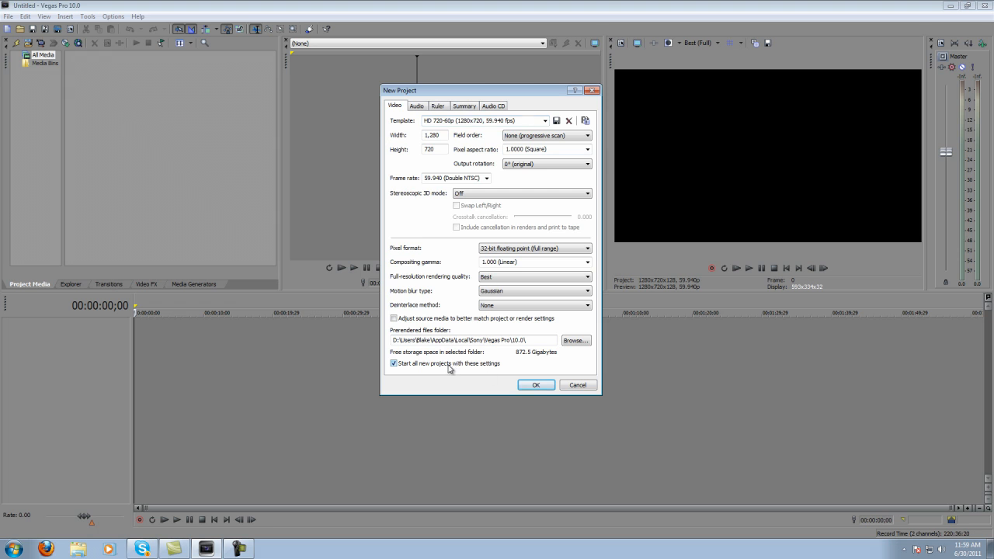
pyautogui.click(536, 385)
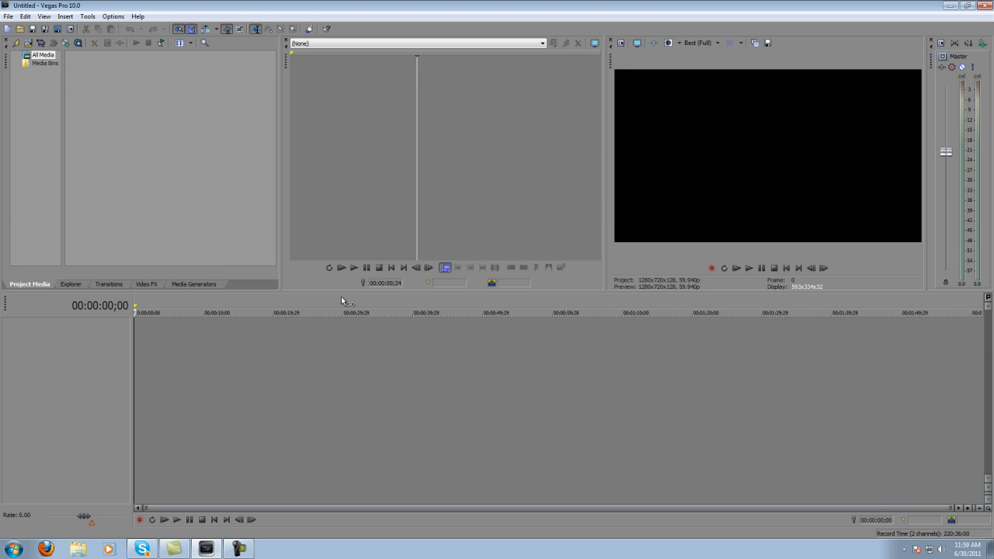
# Import the Feed AK74u clip, place it at the start of the timeline and play its opening.
pyautogui.click(28, 43)
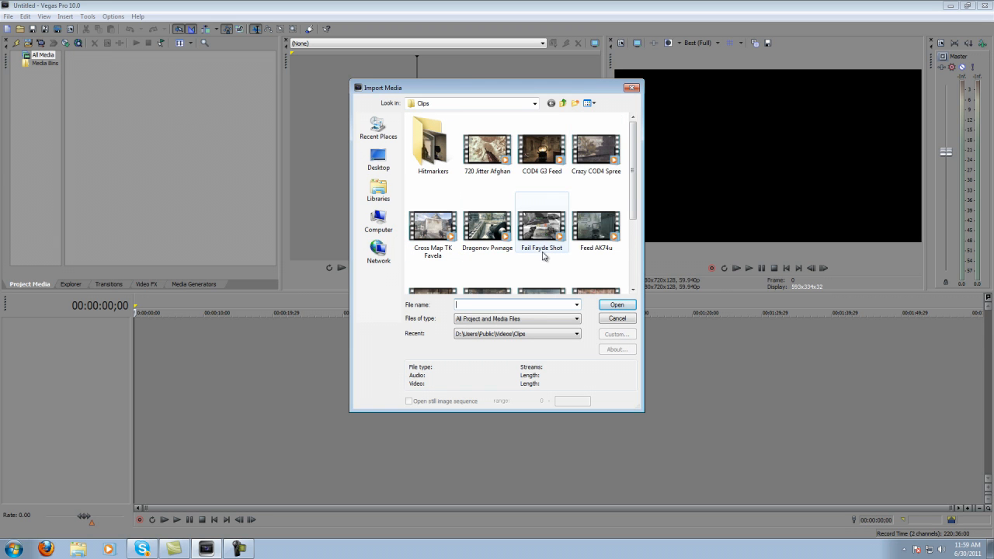
pyautogui.doubleClick(596, 233)
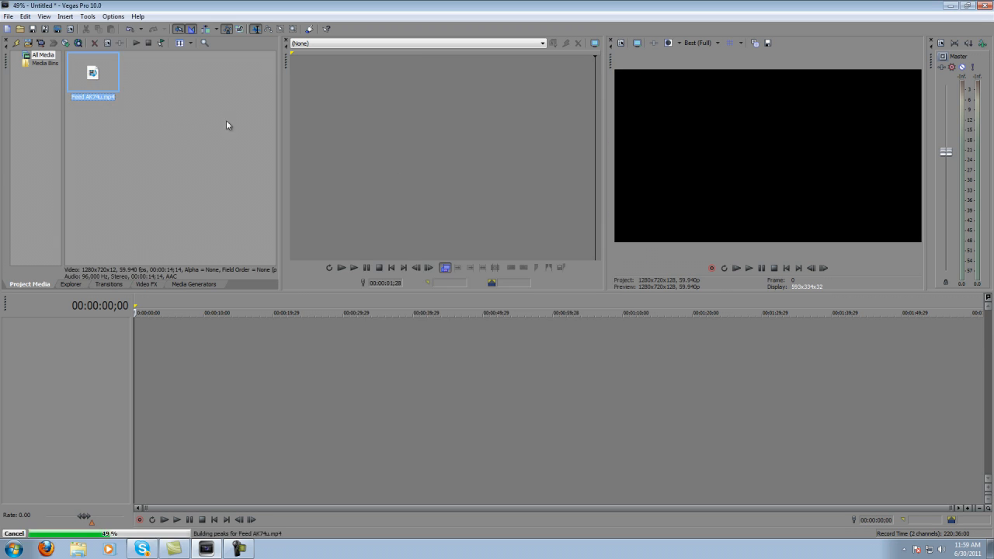
pyautogui.moveTo(98, 102); pyautogui.dragTo(141, 329)
pyautogui.press('space')
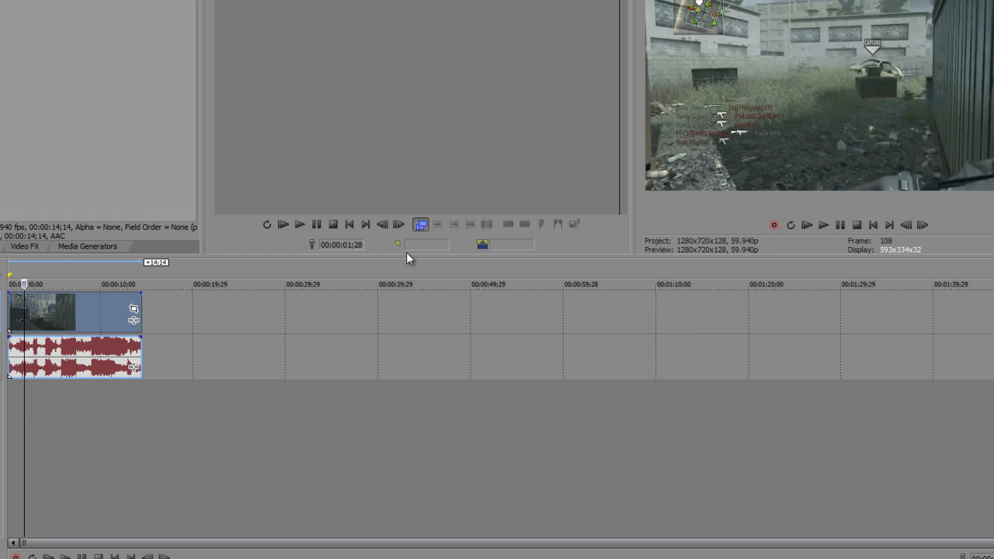
# Enlarge the video preview by making the upper area taller and the preview pane wider.
pyautogui.moveTo(406, 257); pyautogui.dragTo(406, 365)
pyautogui.moveTo(631, 222); pyautogui.dragTo(456, 201)
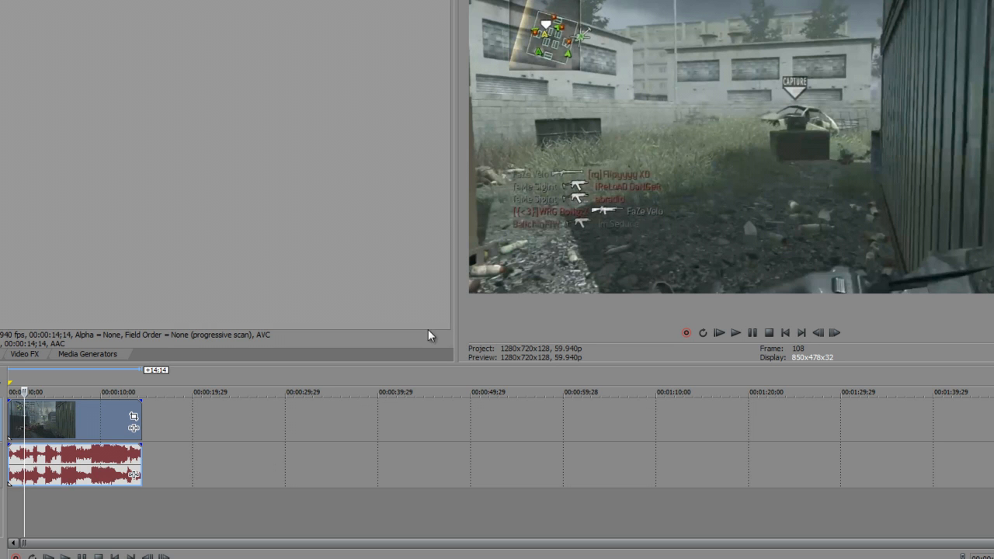
pyautogui.moveTo(454, 215); pyautogui.dragTo(324, 190)
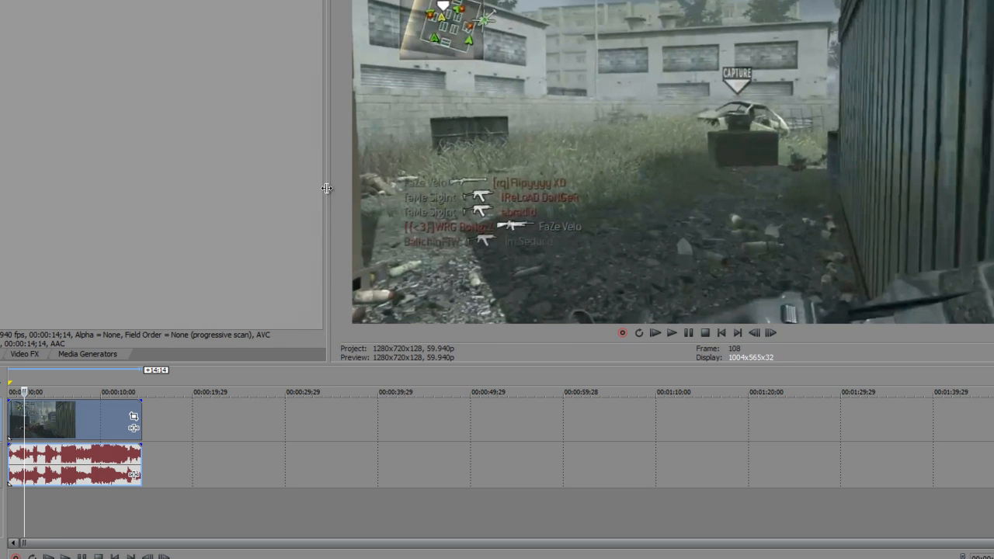
# Disable resample and turn off Maintain aspect ratio in the video event's properties.
pyautogui.rightClick(82, 427)
pyautogui.click(106, 418)
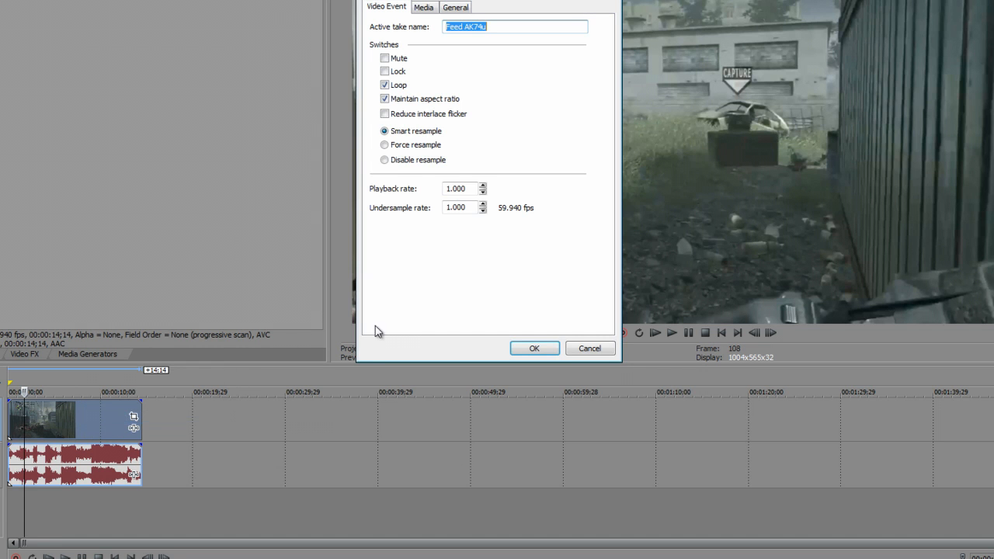
pyautogui.click(384, 160)
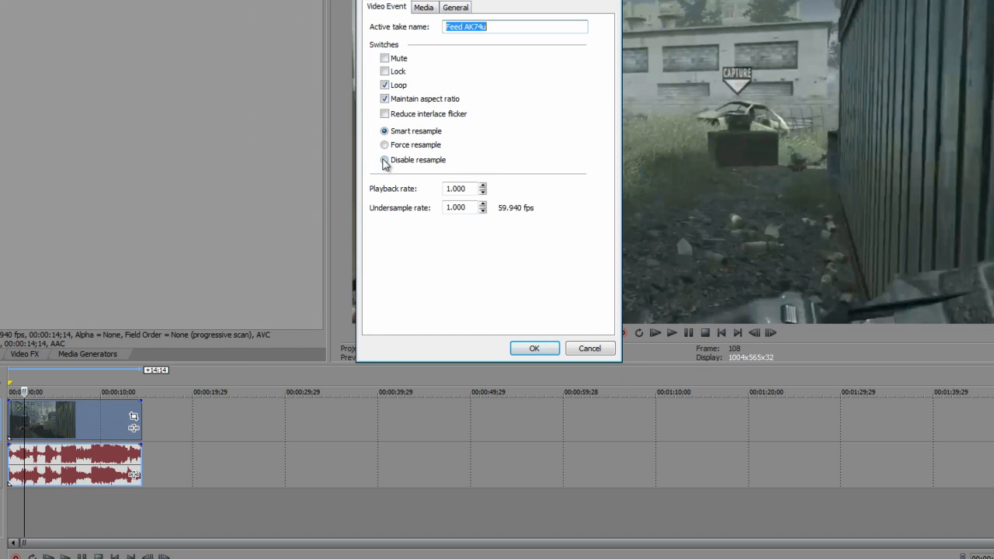
pyautogui.click(385, 100)
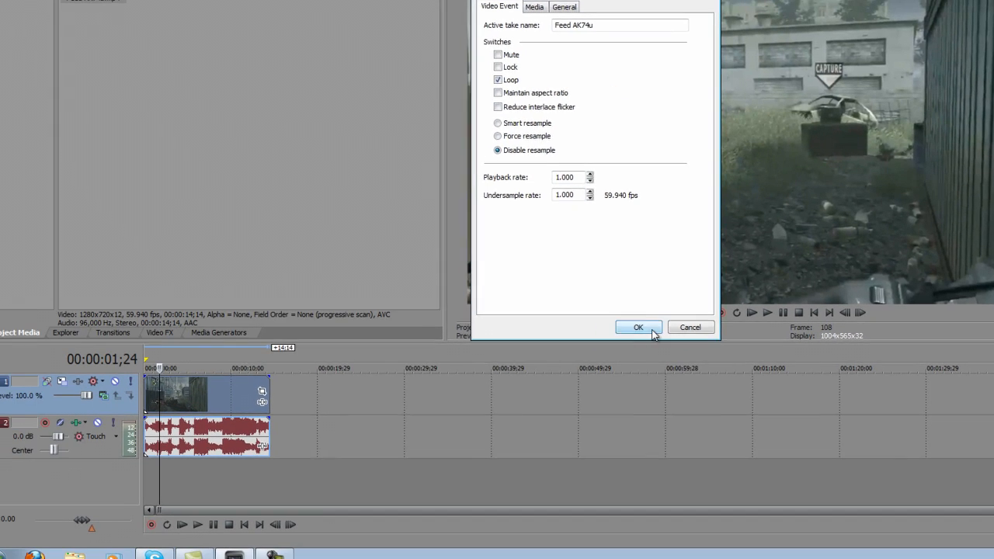
pyautogui.click(652, 331)
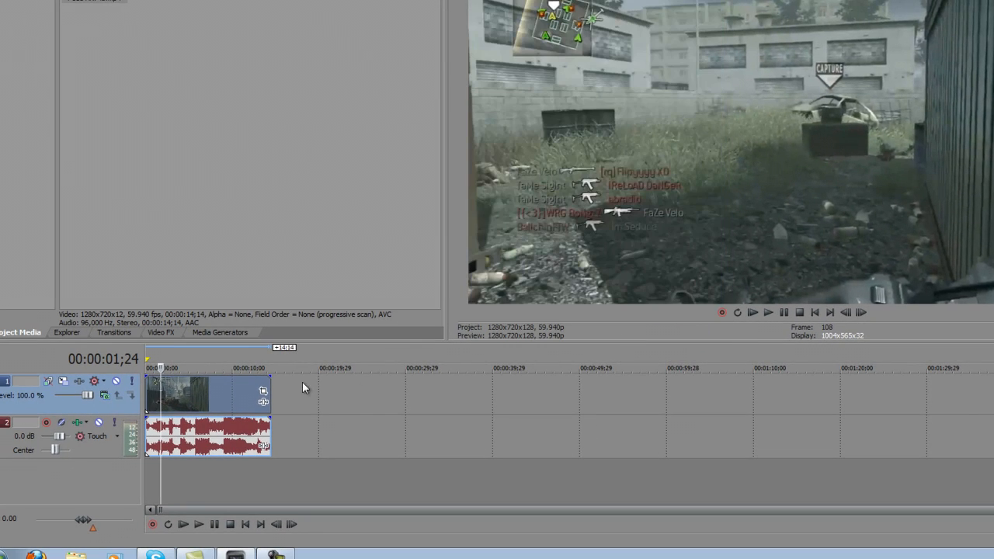
# Try cropping the clip slightly to about 1,256 by 706.5 in Event Pan/Crop and restore the Default preset.
pyautogui.click(261, 391)
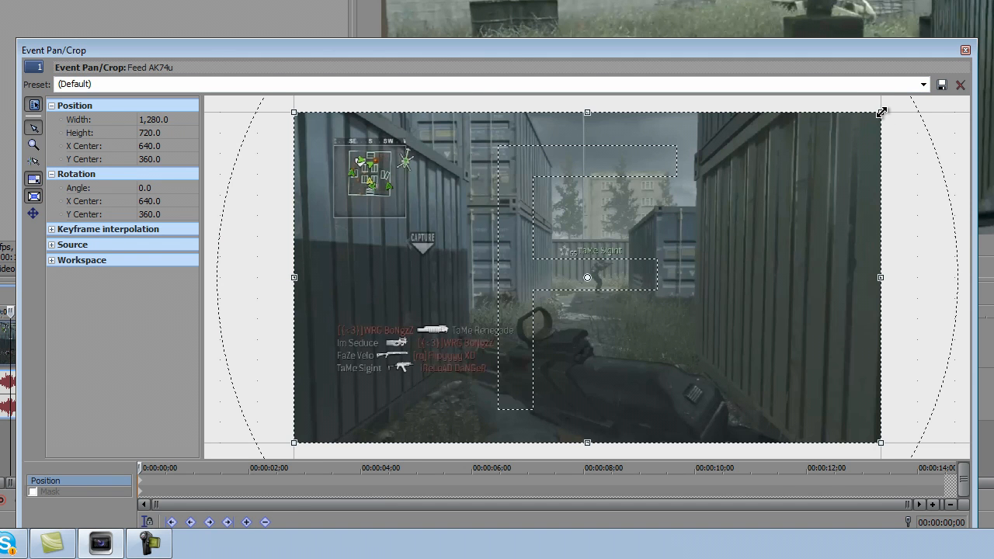
pyautogui.click(965, 50)
pyautogui.click(134, 339)
pyautogui.moveTo(882, 114)
pyautogui.mouseDown()
pyautogui.moveTo(872, 119)
pyautogui.moveTo(886, 116)
pyautogui.mouseUp()
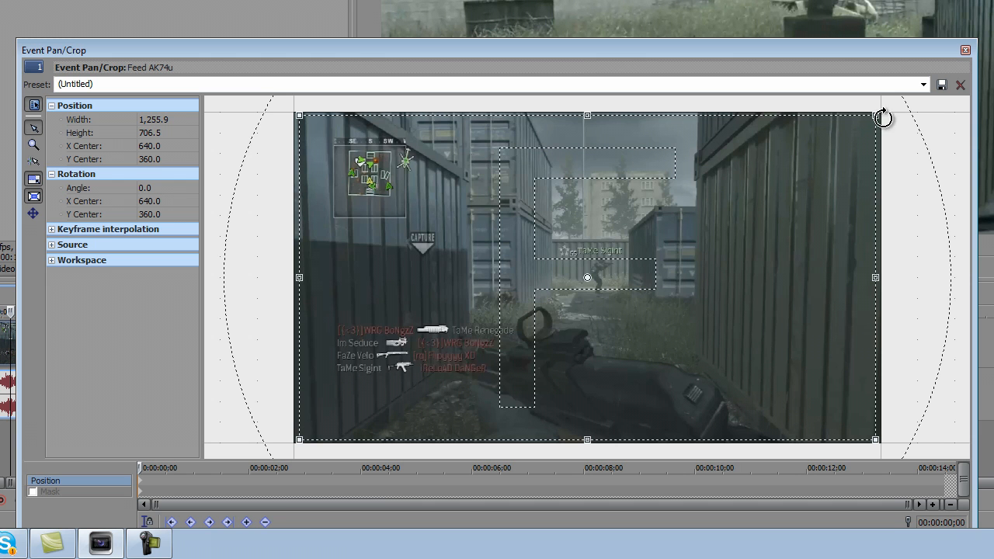
pyautogui.click(923, 85)
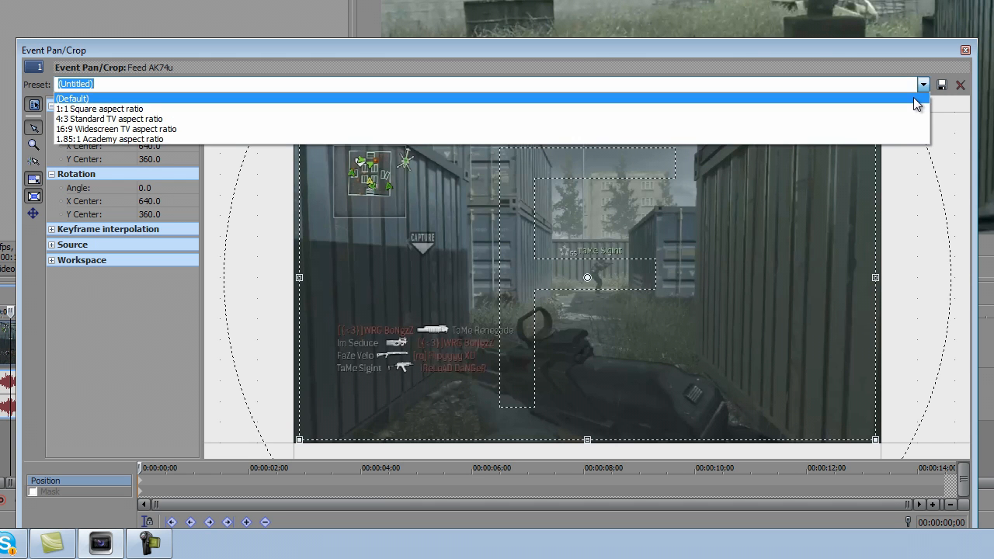
pyautogui.click(916, 99)
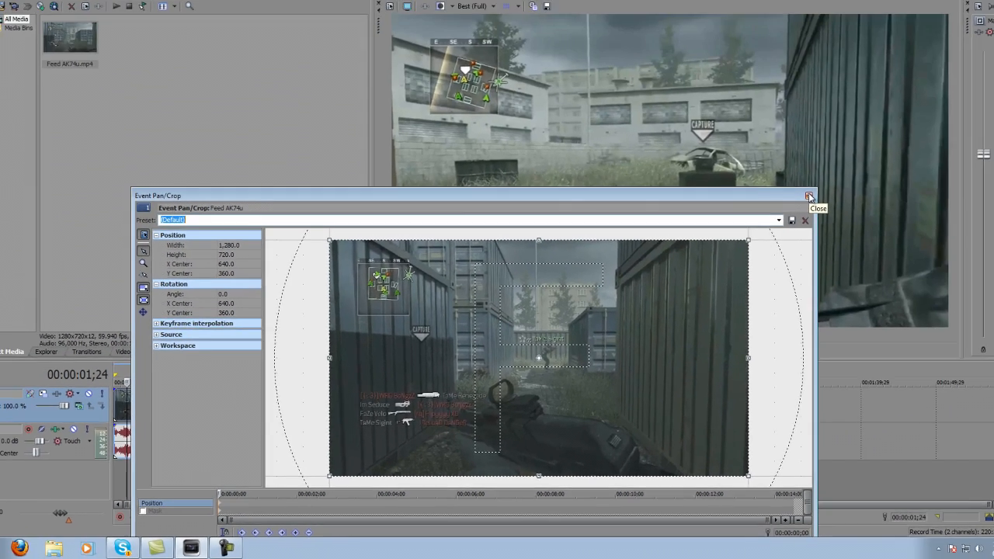
pyautogui.click(968, 51)
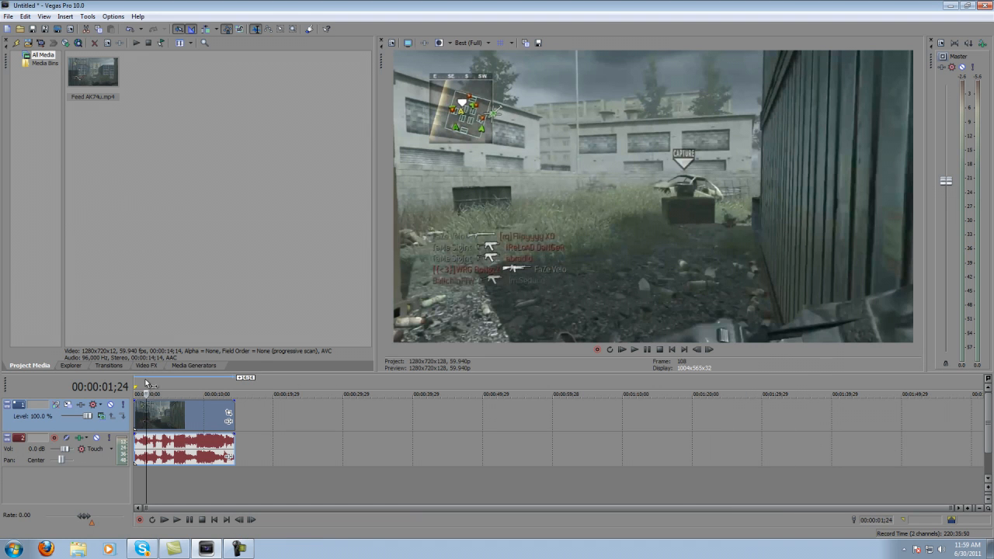
# Mark the whole clip as the loop region and open the Render As settings.
pyautogui.moveTo(136, 385)
pyautogui.mouseDown()
pyautogui.moveTo(221, 382)
pyautogui.moveTo(232, 372)
pyautogui.mouseUp()
pyautogui.click(194, 382)
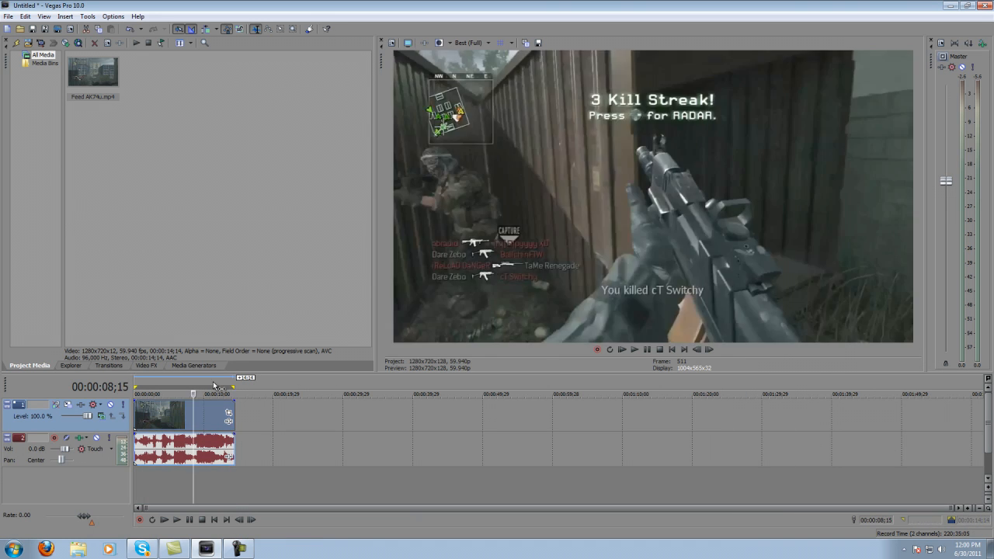
pyautogui.click(8, 16)
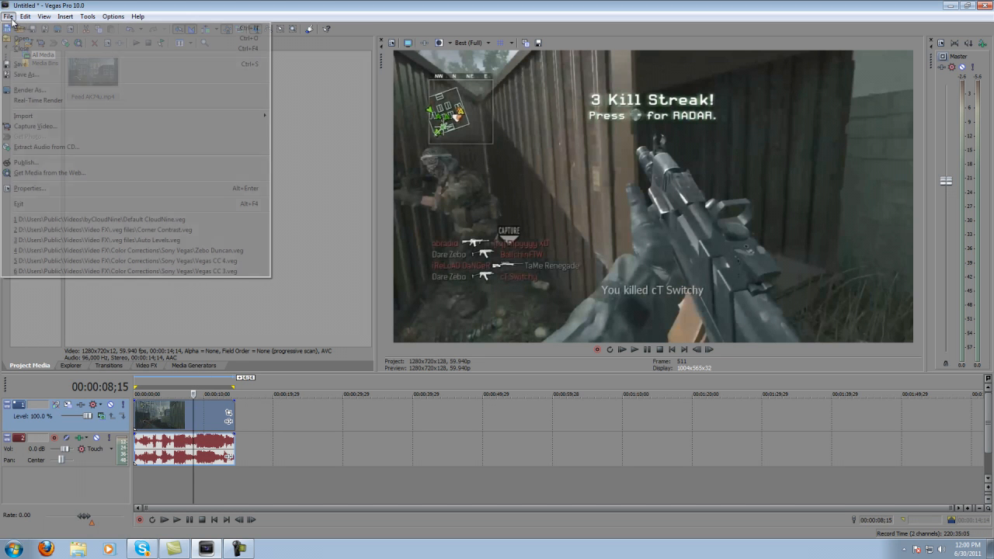
pyautogui.click(30, 93)
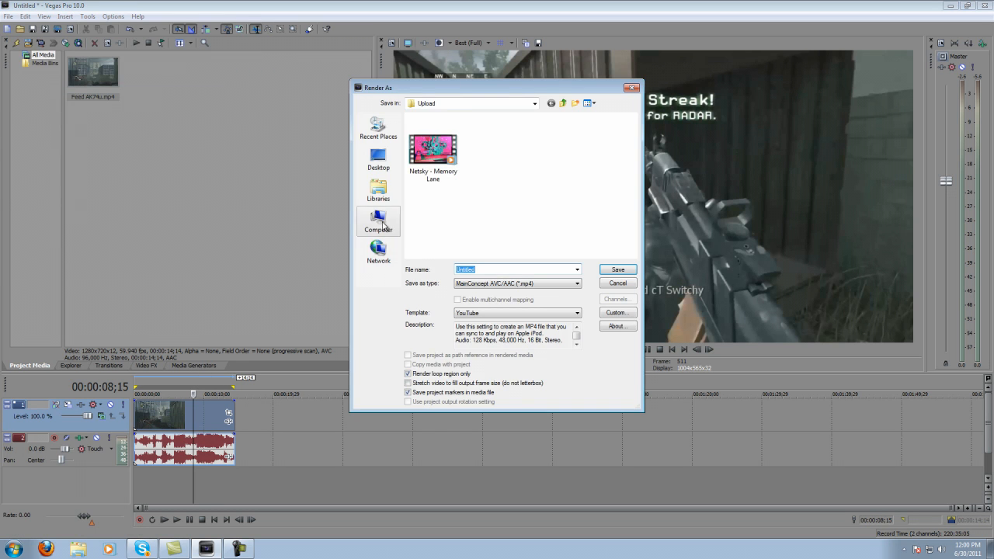
# Choose the Desktop as the render destination and name the file Tutorial.
pyautogui.click(378, 190)
pyautogui.click(551, 159)
pyautogui.doubleClick(551, 159)
pyautogui.click(378, 159)
pyautogui.doubleClick(492, 269)
pyautogui.write('Tutorial')
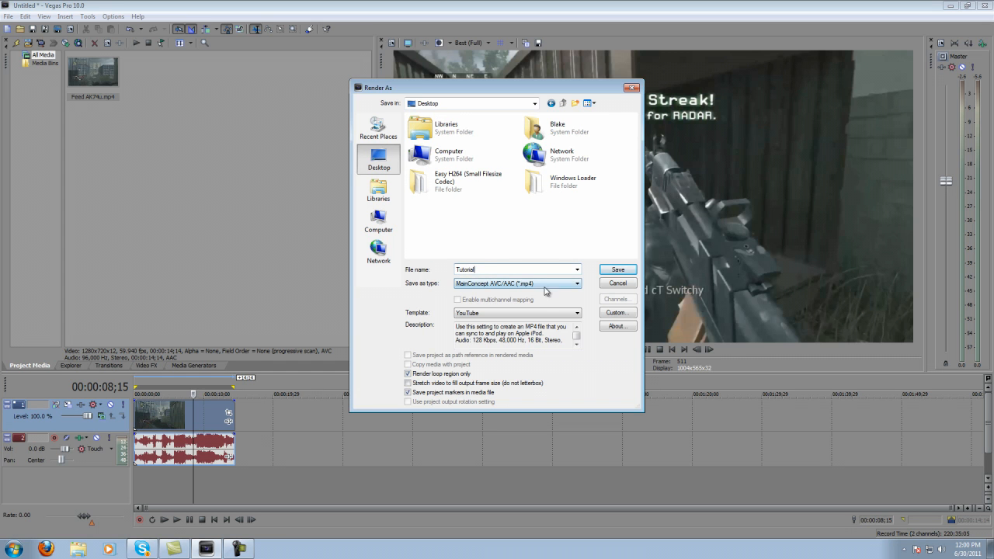
# Choose MainConcept AVC/AAC (*.mp4) as the file type with the YouTube template, and open its custom settings.
pyautogui.click(542, 284)
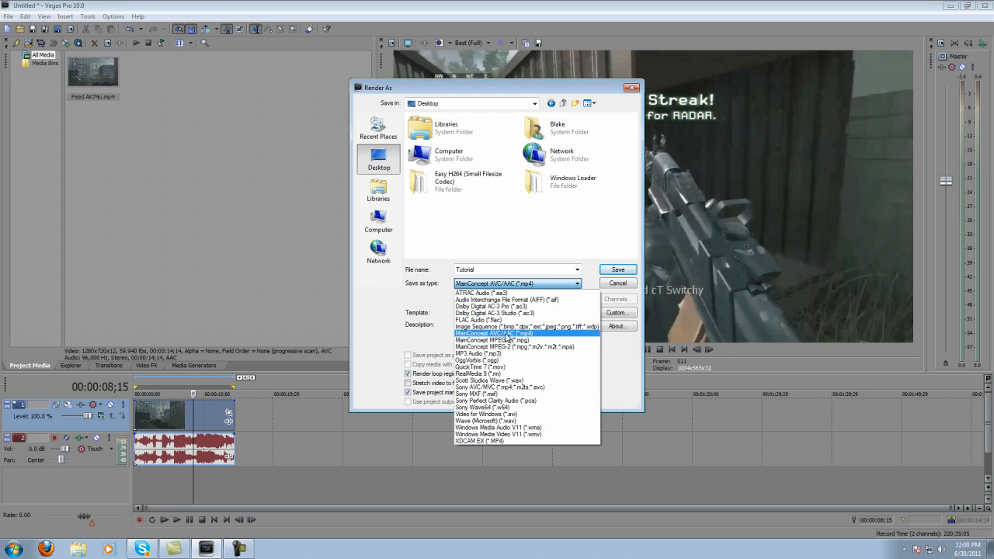
pyautogui.click(429, 313)
pyautogui.click(556, 317)
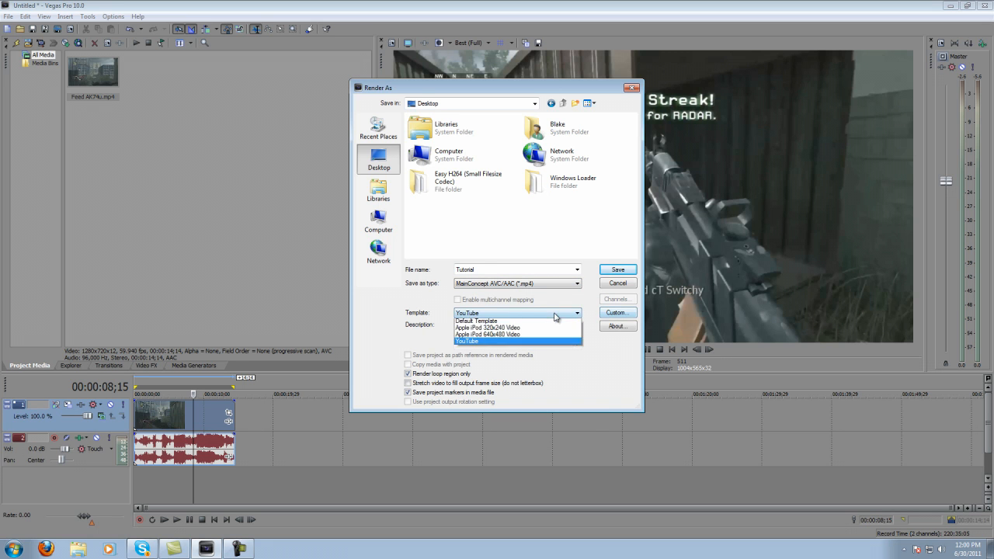
pyautogui.click(555, 320)
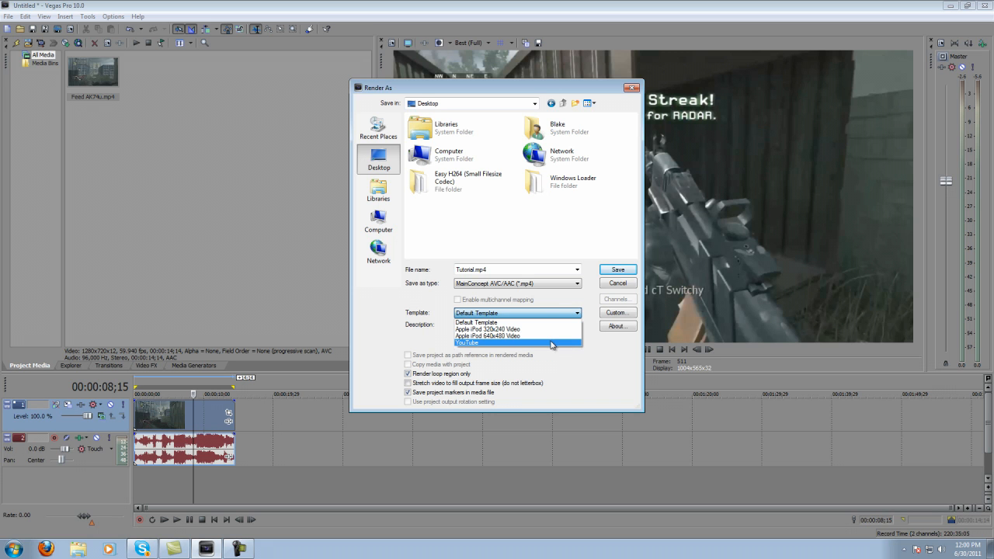
pyautogui.click(552, 342)
pyautogui.click(619, 312)
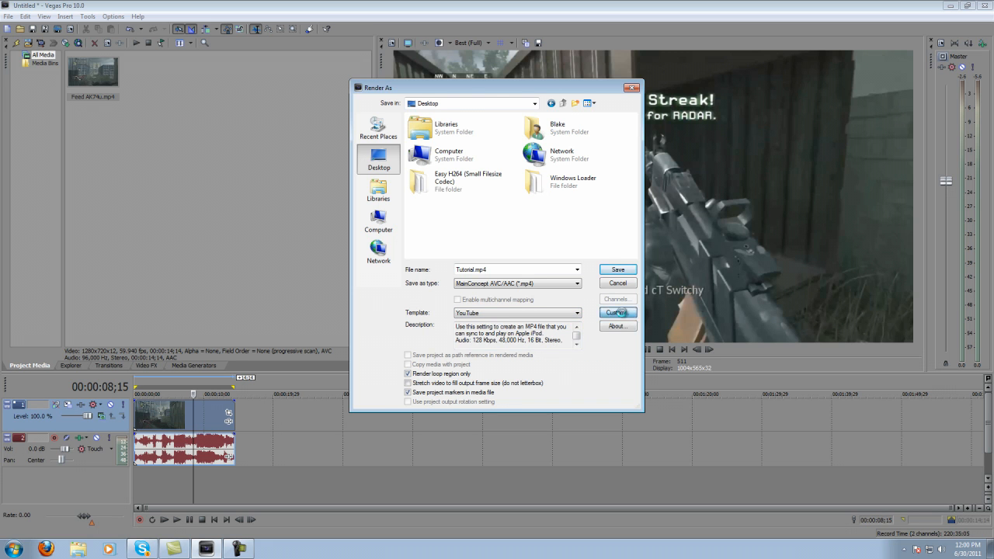
# Keep the 1280-wide frame and Main profile in the video settings, and set the frame rate to 59.94.
pyautogui.click(498, 207)
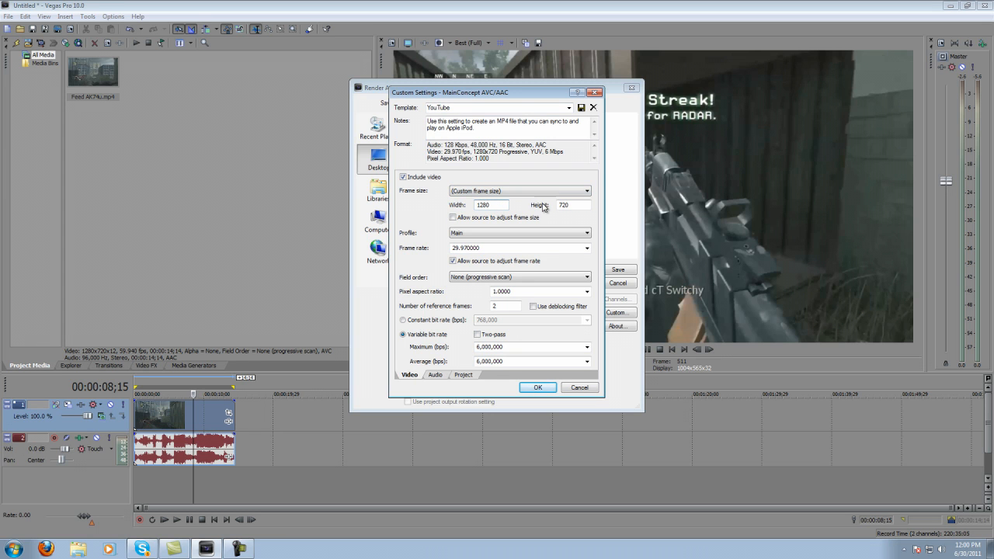
pyautogui.click(507, 236)
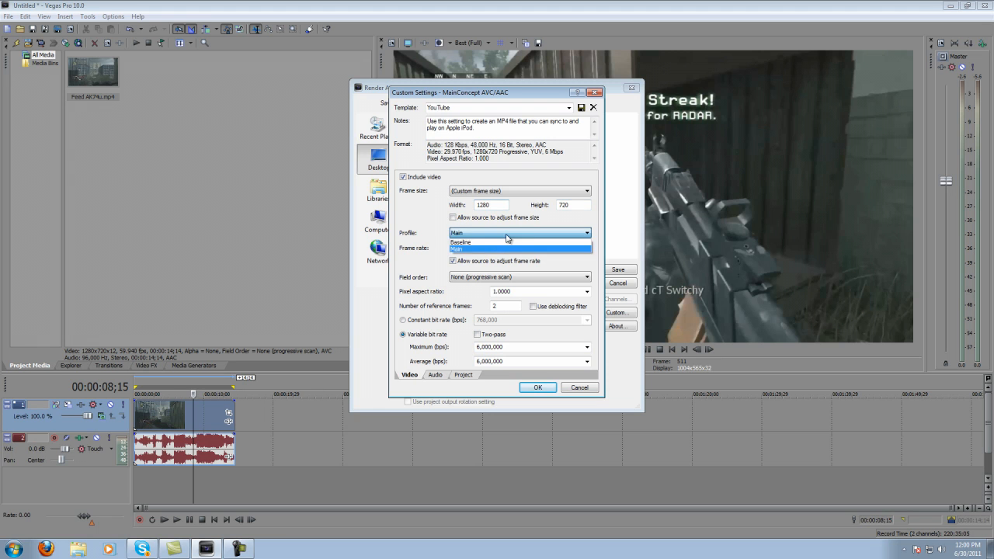
pyautogui.click(499, 238)
pyautogui.click(488, 248)
pyautogui.doubleClick(491, 250)
pyautogui.write('59.94')
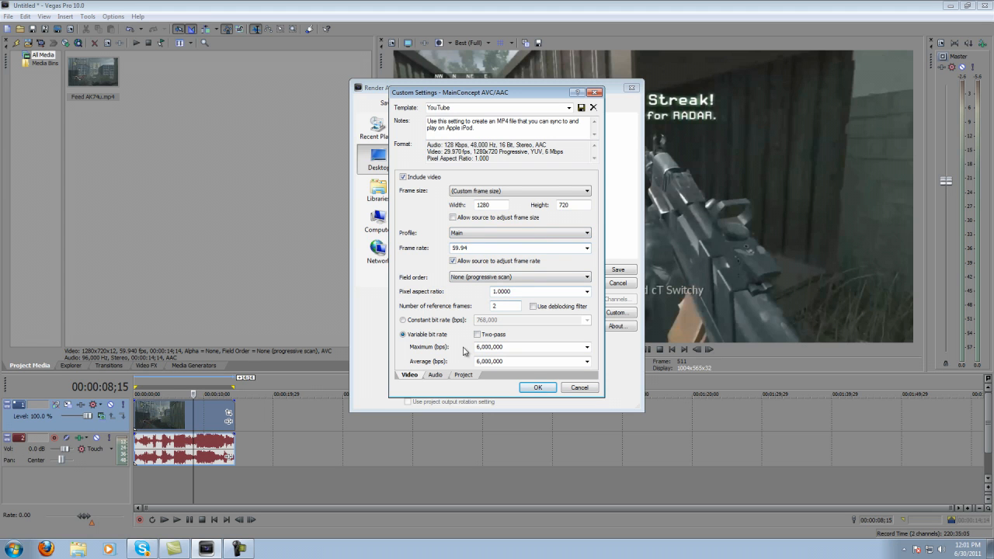
# Set both the maximum and average variable bit rate to 12,000,000 bps.
pyautogui.click(519, 347)
pyautogui.write('12')
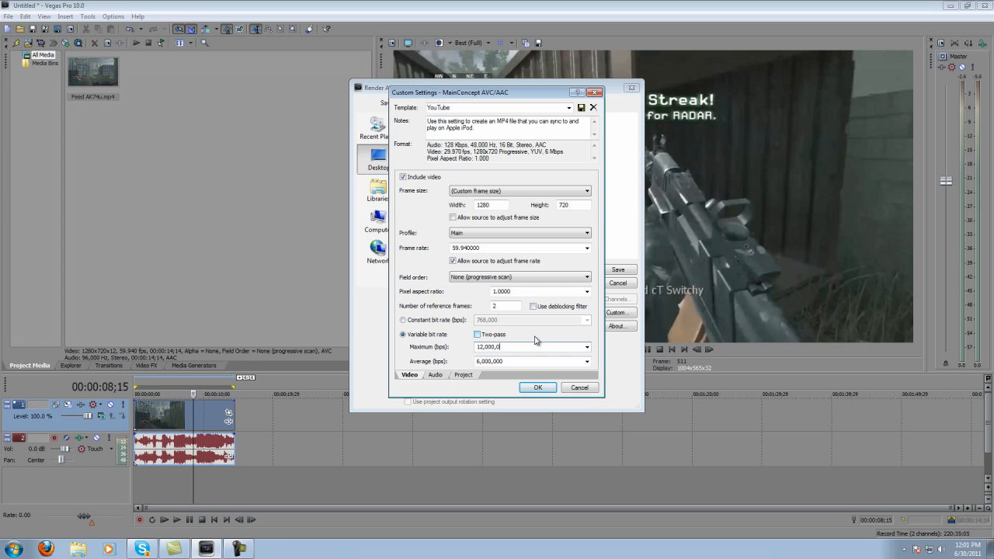
pyautogui.press('Tab')
pyautogui.write('12')
pyautogui.click(412, 336)
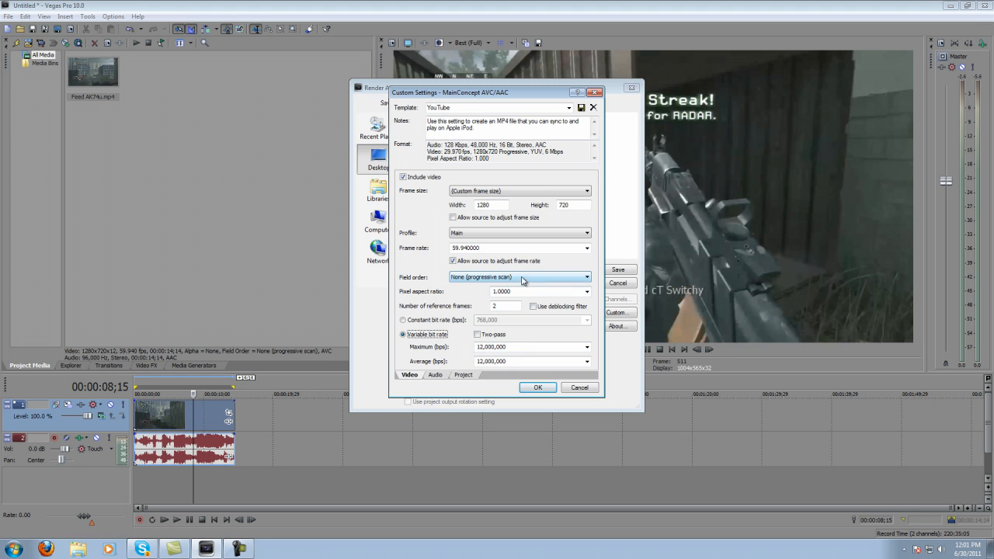
# Set the audio sample rate to 96,000 Hz and the audio bit rate to 512,000 bps.
pyautogui.click(436, 374)
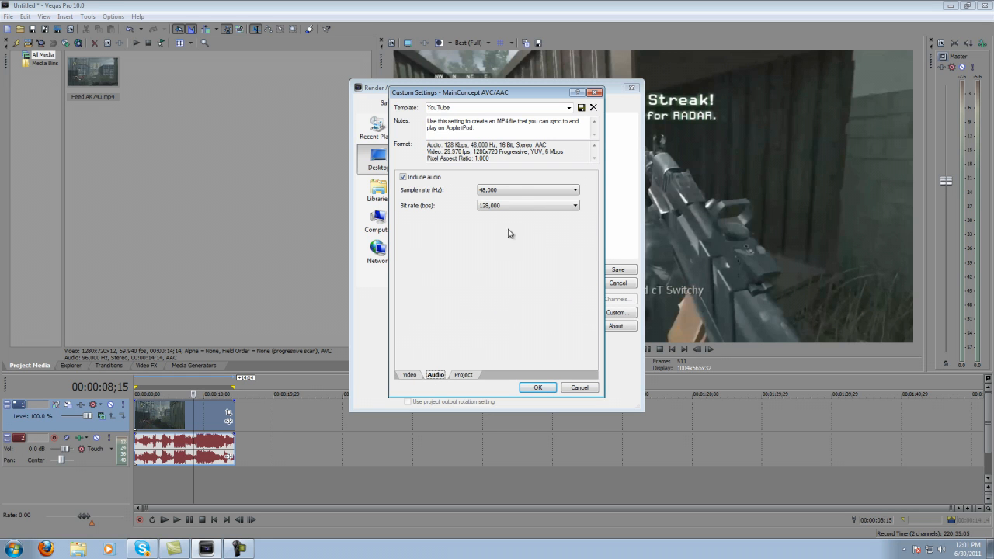
pyautogui.click(506, 191)
pyautogui.click(514, 272)
pyautogui.click(510, 205)
pyautogui.click(489, 389)
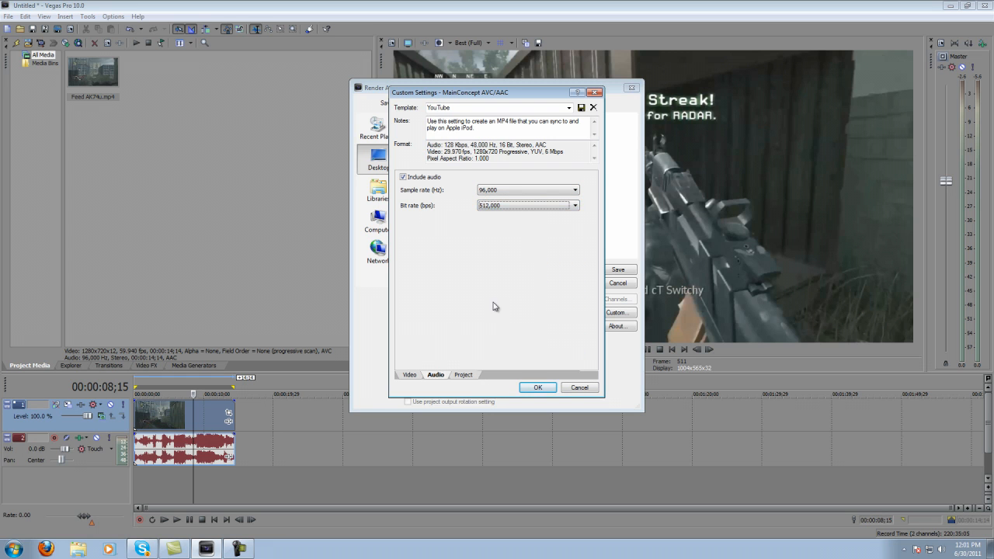
# Set the video rendering quality to Best and leave the stereoscopic 3D mode on Use Project Settings.
pyautogui.click(467, 376)
pyautogui.click(543, 184)
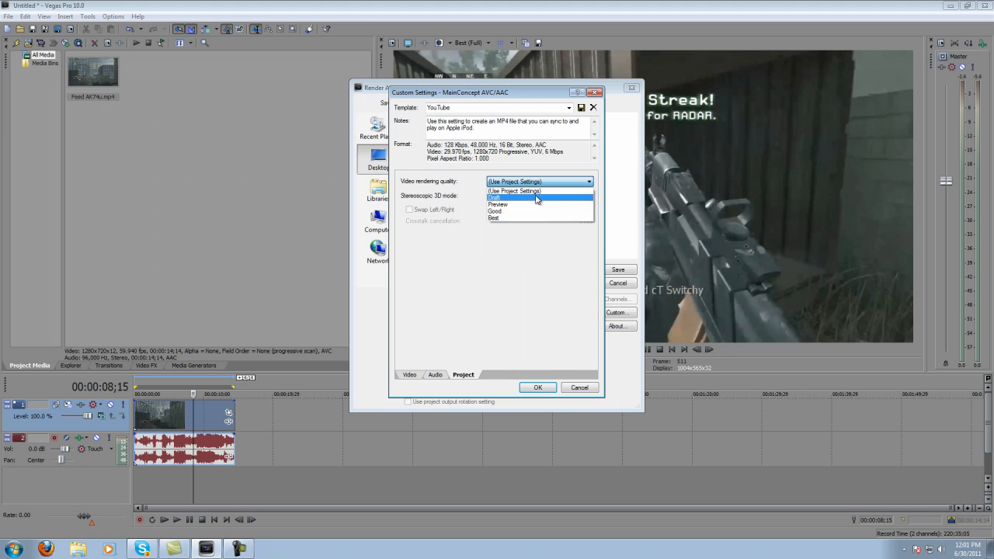
pyautogui.click(535, 218)
pyautogui.click(524, 196)
pyautogui.click(524, 195)
pyautogui.click(522, 195)
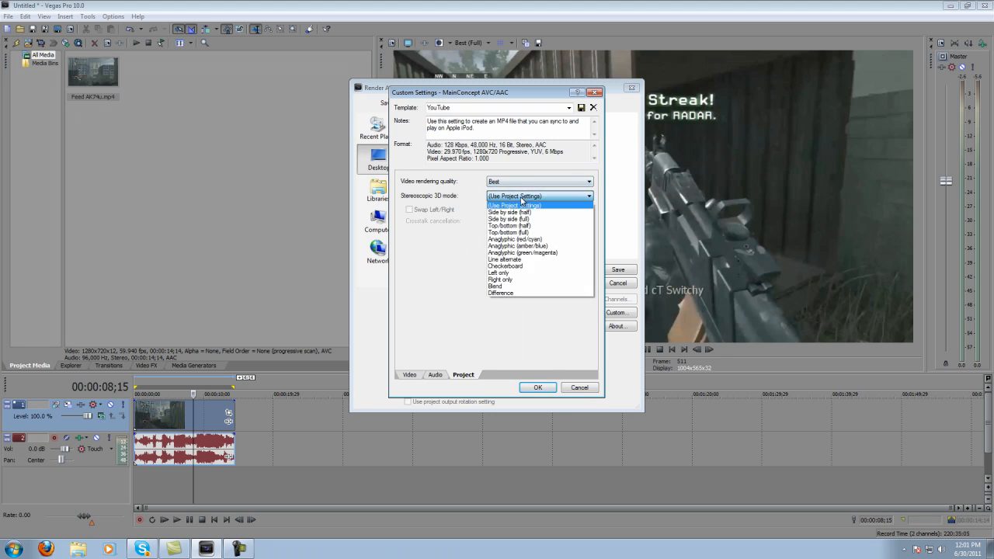
pyautogui.click(512, 195)
# Save the custom settings under the YouTube template, accept them and start rendering Tutorial.mp4.
pyautogui.click(475, 108)
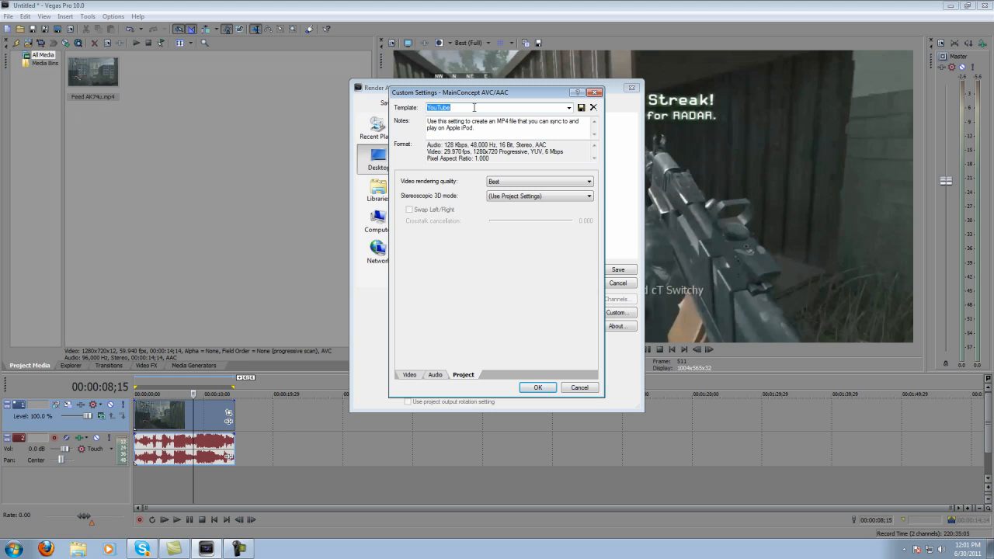
pyautogui.click(581, 109)
pyautogui.click(537, 388)
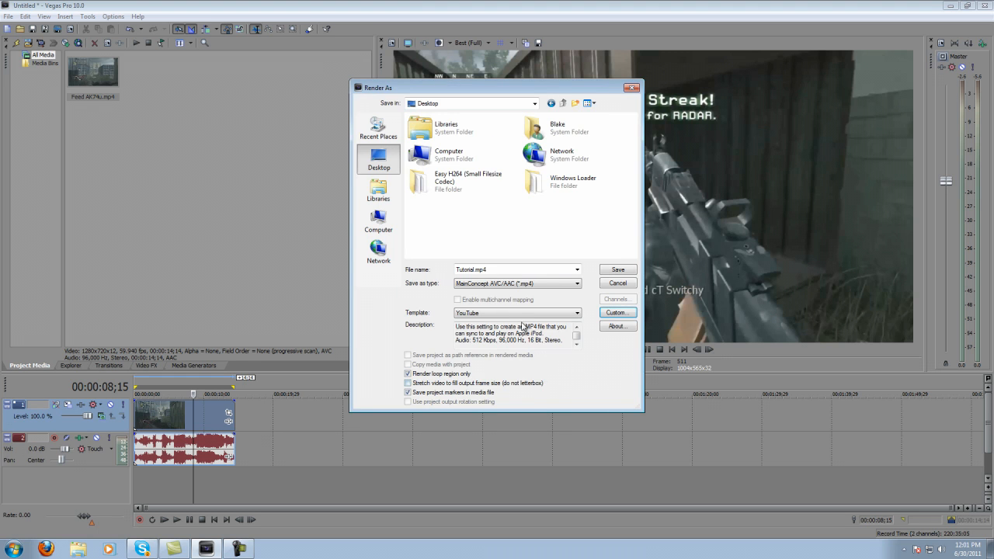
pyautogui.click(618, 270)
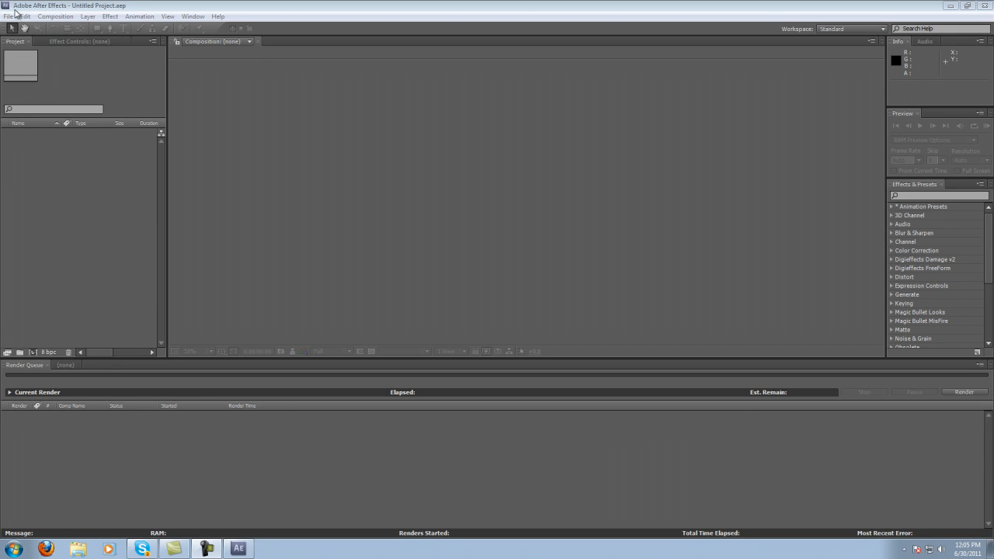
# Switch to After Effects and start a new project.
pyautogui.click(9, 16)
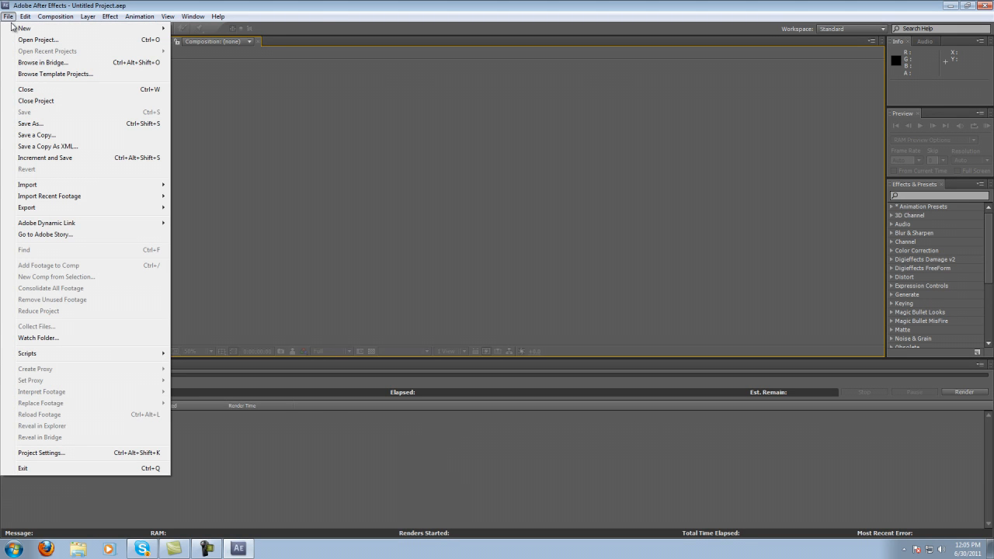
pyautogui.moveTo(13, 28)
pyautogui.click(206, 30)
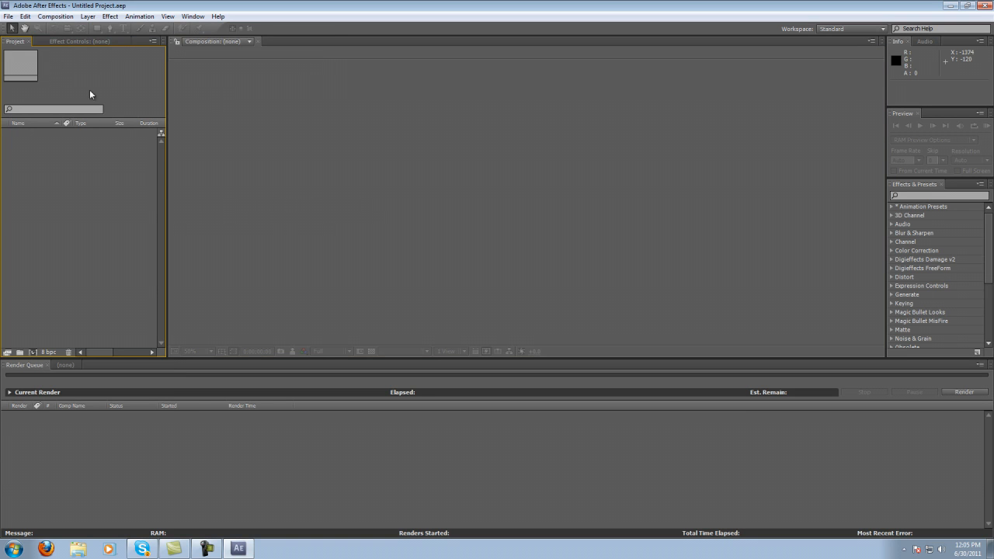
pyautogui.click(9, 16)
pyautogui.moveTo(17, 30)
pyautogui.click(203, 29)
pyautogui.click(239, 548)
pyautogui.click(238, 548)
# Import the Feed AK74u clip from the Clips folder and create a composition from it.
pyautogui.rightClick(65, 195)
pyautogui.moveTo(87, 237)
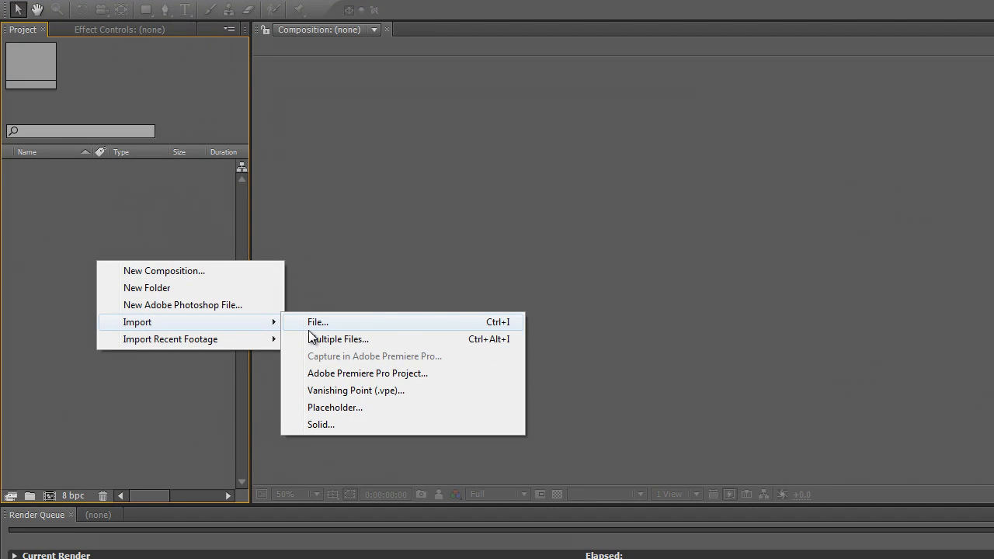
pyautogui.click(308, 330)
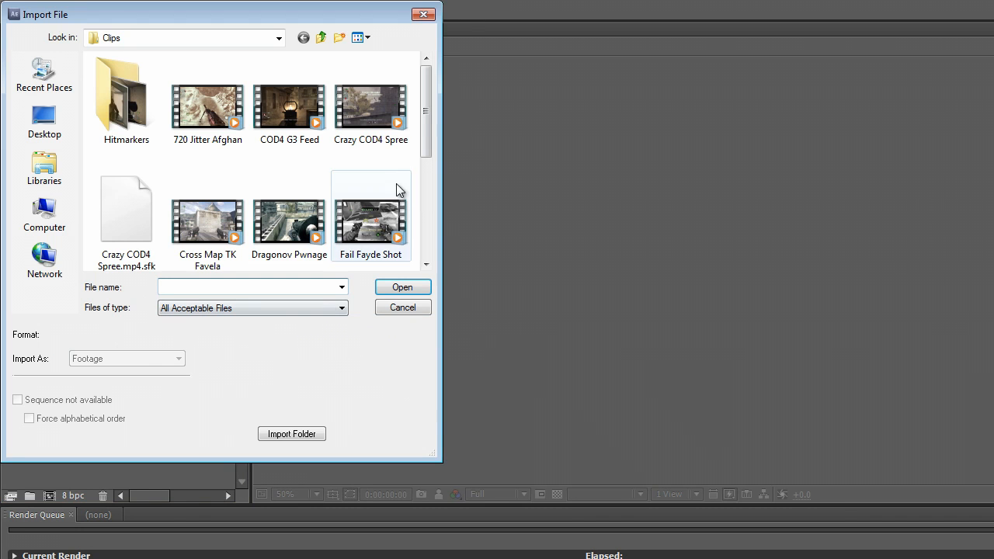
pyautogui.moveTo(426, 140); pyautogui.dragTo(426, 183)
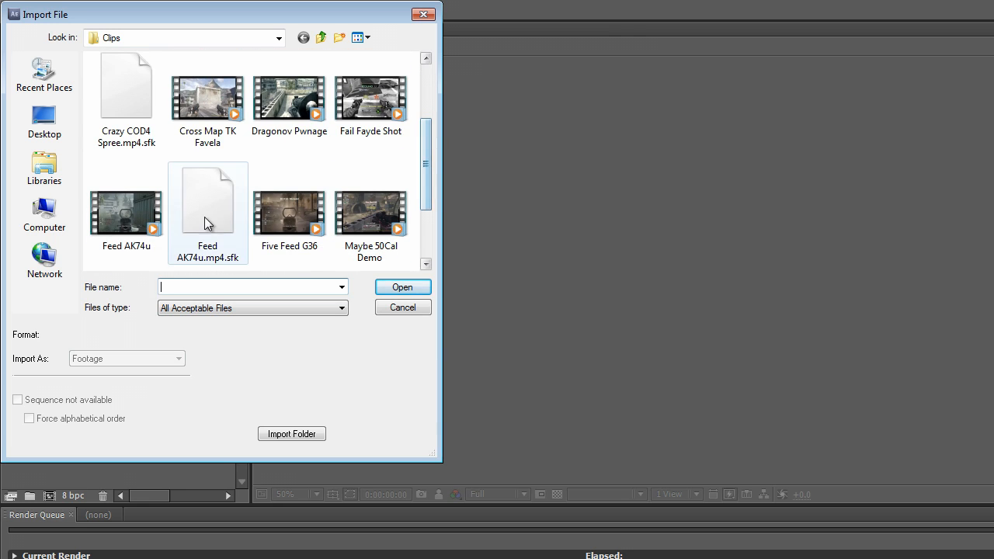
pyautogui.doubleClick(146, 241)
pyautogui.moveTo(56, 169); pyautogui.dragTo(52, 498)
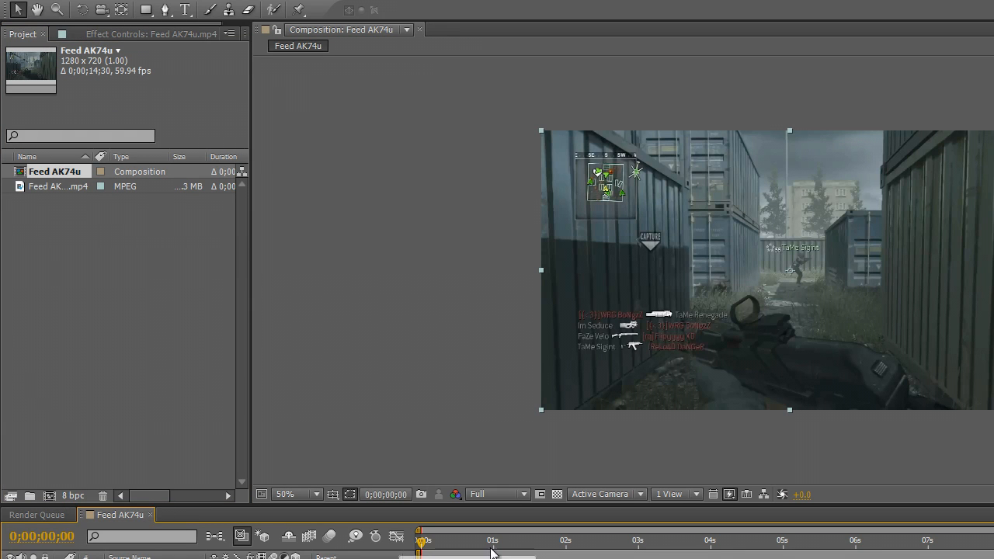
# Preview the clip around three seconds in, and return the time indicator to the start of the composition.
pyautogui.click(629, 541)
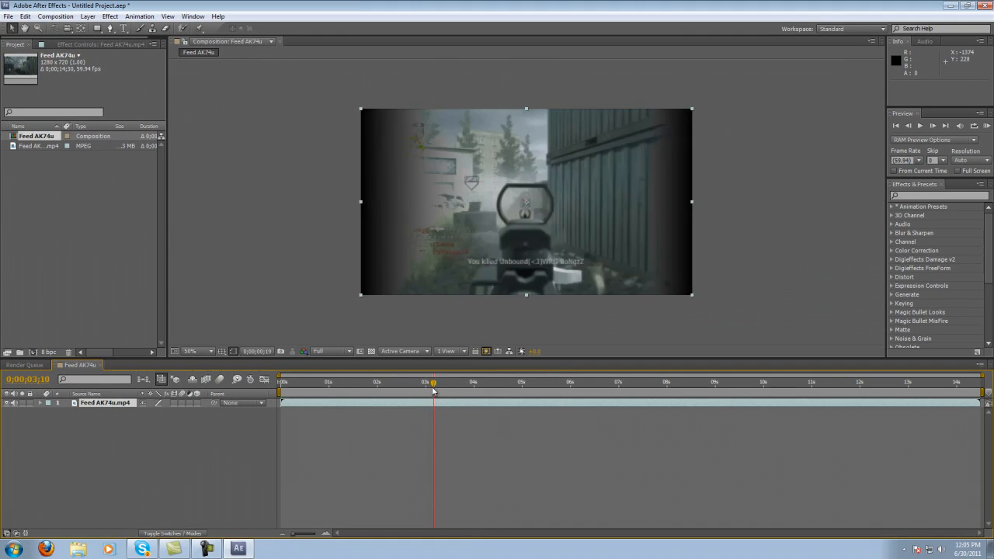
pyautogui.click(464, 542)
pyautogui.moveTo(307, 383); pyautogui.dragTo(281, 383)
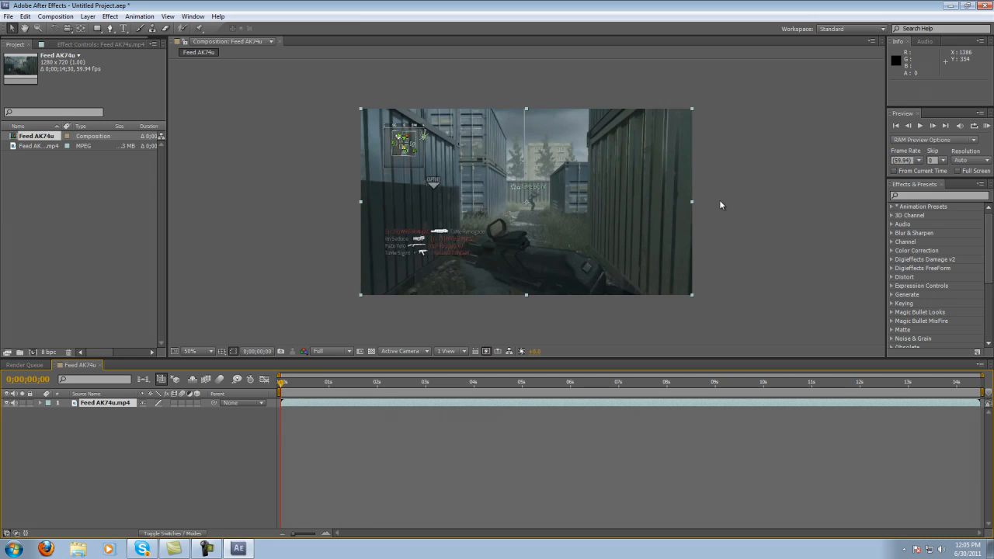
# Try enlarging the clip slightly from its upper-right corner in the composition view, and undo the change.
pyautogui.scroll(1, 630, 162)
pyautogui.scroll(-1, 629, 161)
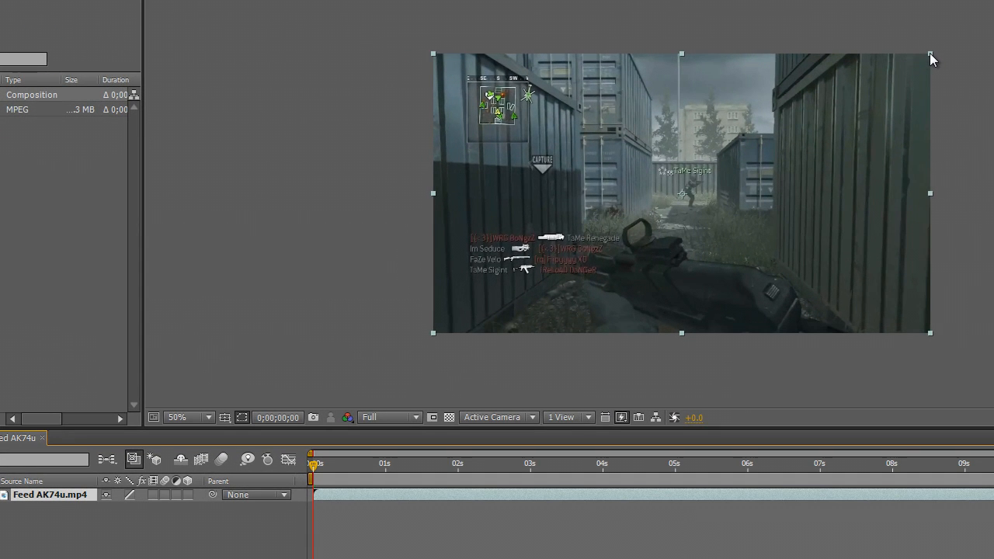
pyautogui.moveTo(930, 53); pyautogui.dragTo(936, 49)
pyautogui.hotkey('ctrl', 'z')
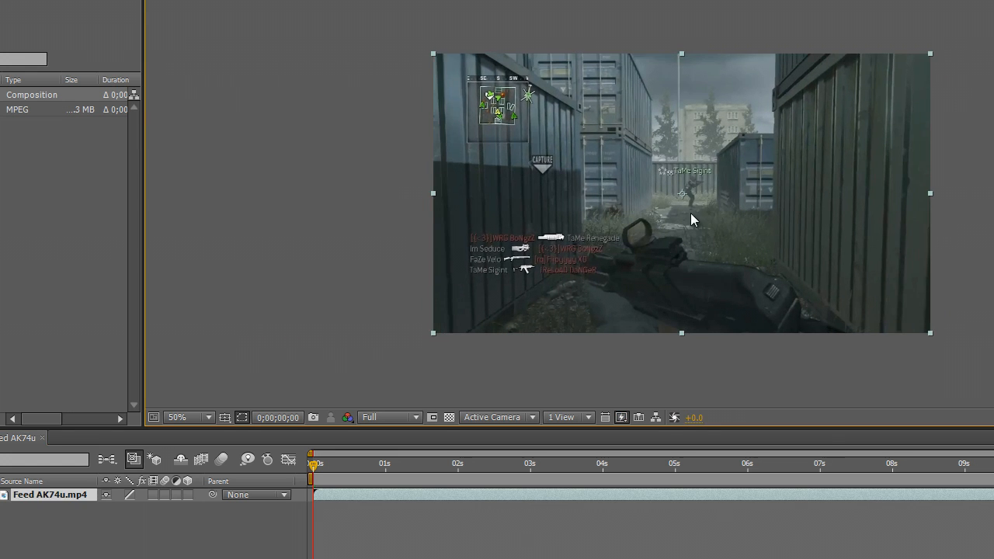
# Add the Feed AK74u composition to the render queue with Best Settings as its render settings.
pyautogui.click(30, 437)
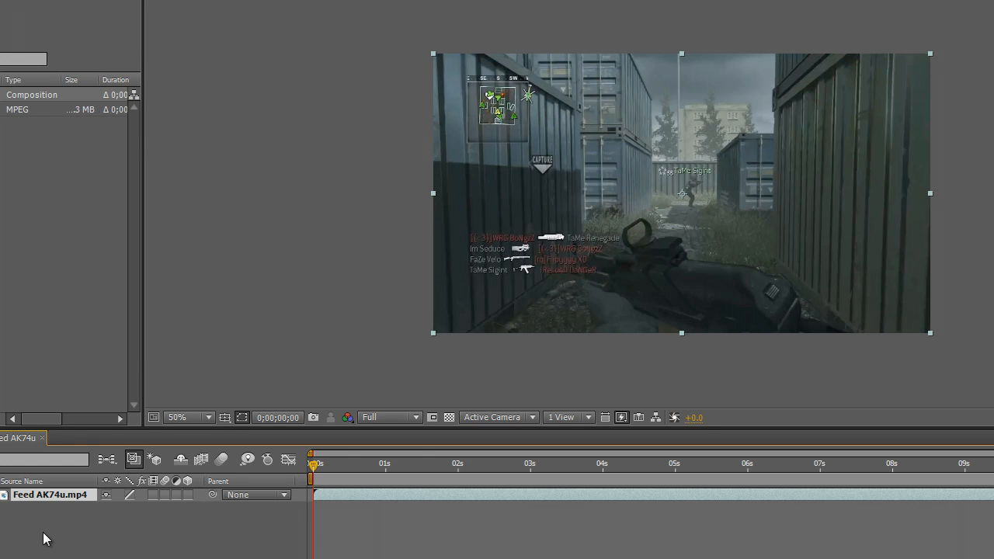
pyautogui.click(0, 0)
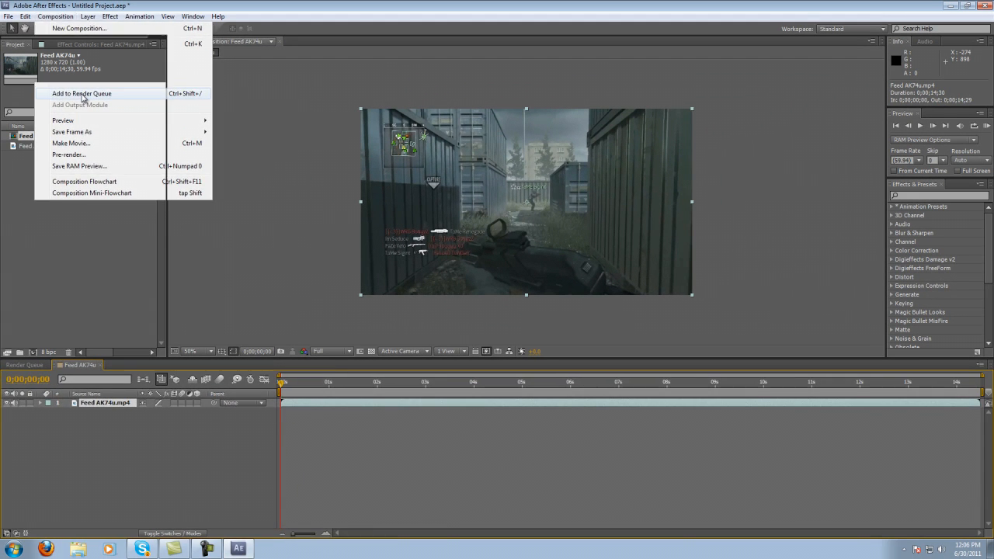
pyautogui.click(39, 31)
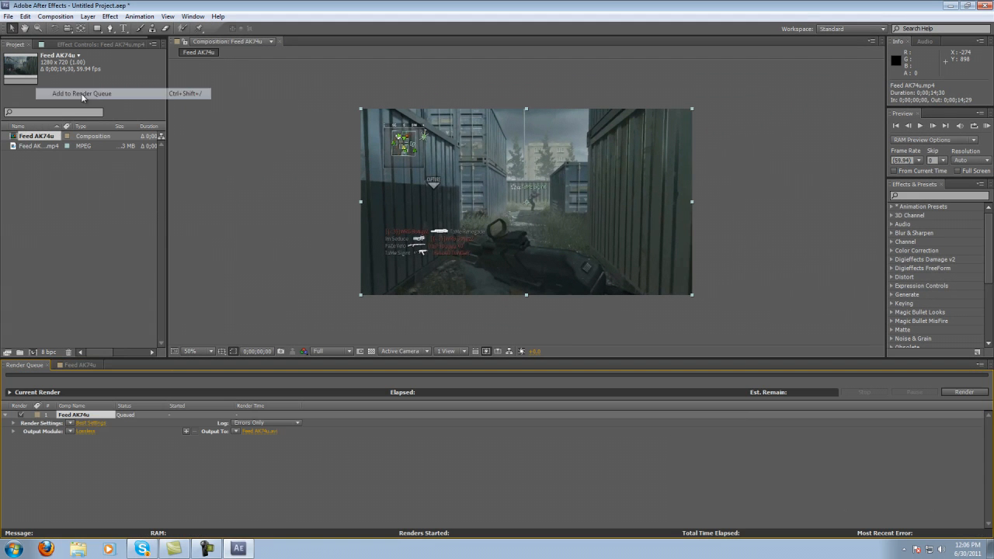
pyautogui.click(70, 423)
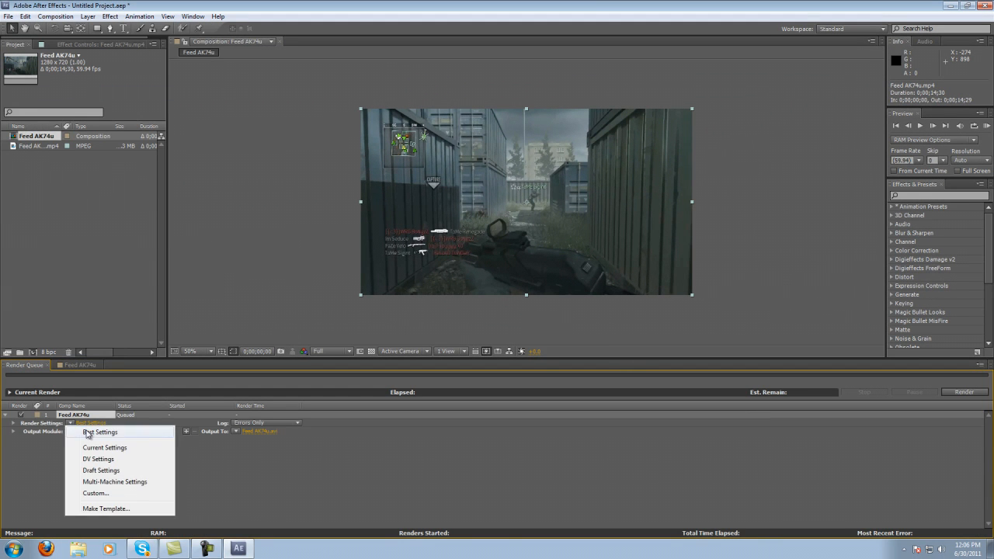
pyautogui.click(82, 432)
# Apply the Zebo output module template to the queued render and select H.264 as its format.
pyautogui.click(70, 431)
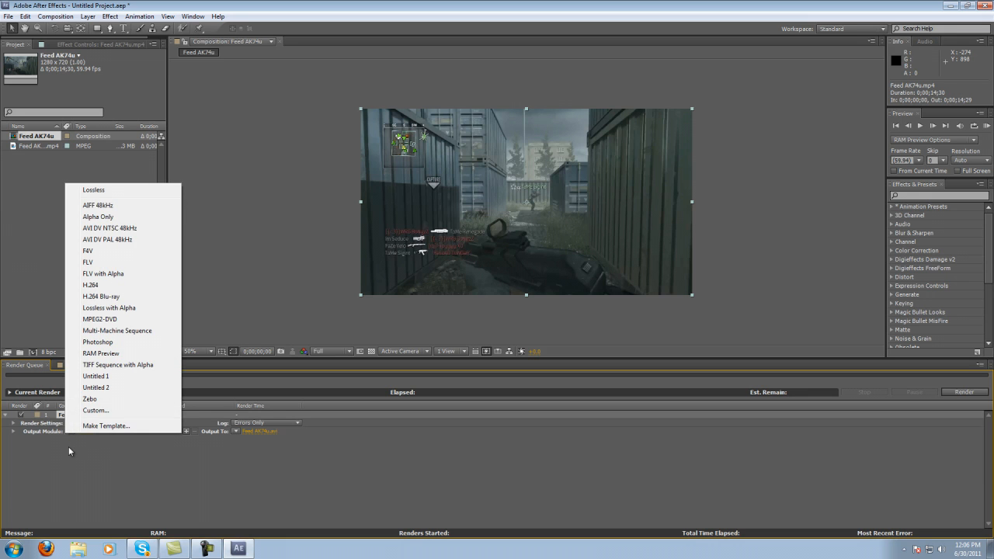
pyautogui.click(89, 399)
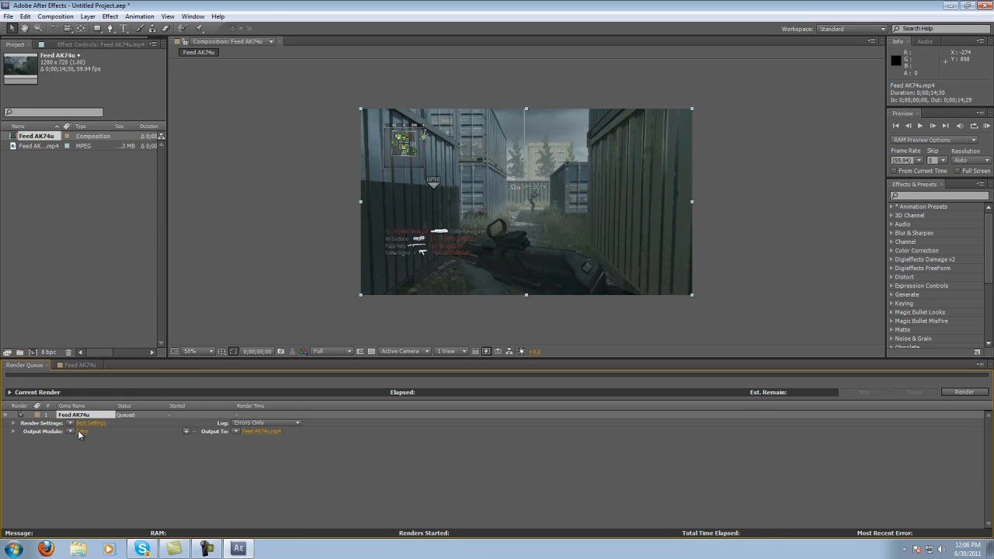
pyautogui.click(79, 431)
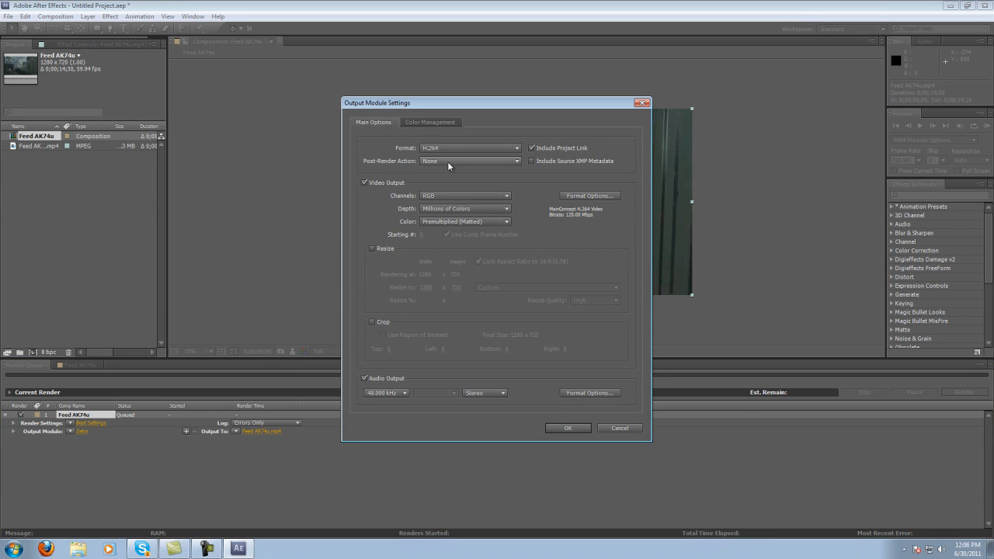
pyautogui.click(447, 147)
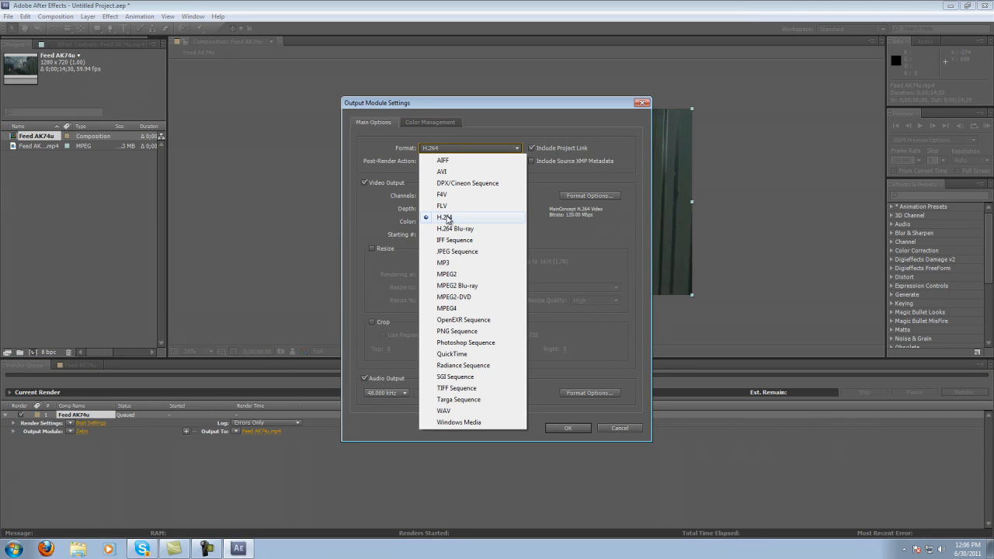
pyautogui.click(447, 219)
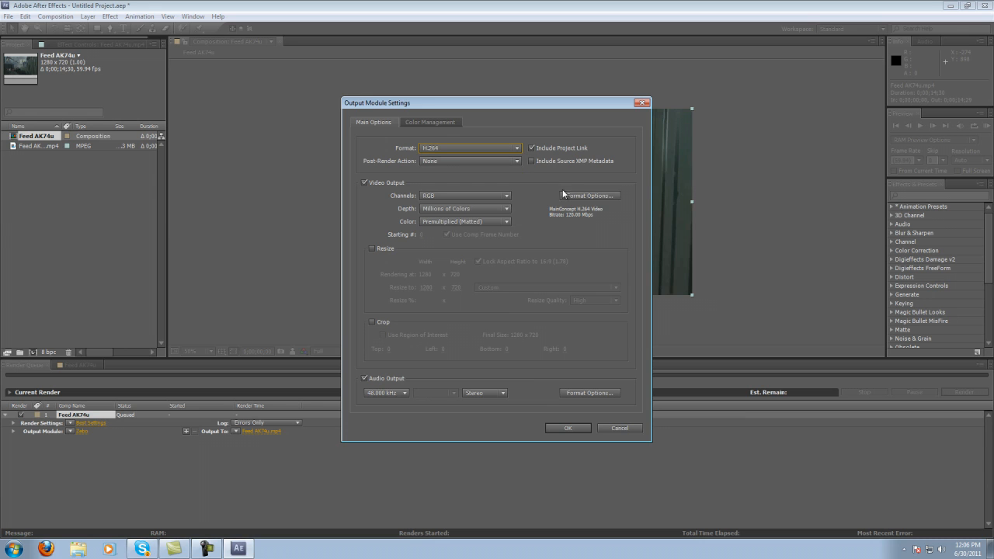
# Configure the H.264 video options with the Main profile, level 5.1, and CBR encoding at 120 Mbps.
pyautogui.click(586, 195)
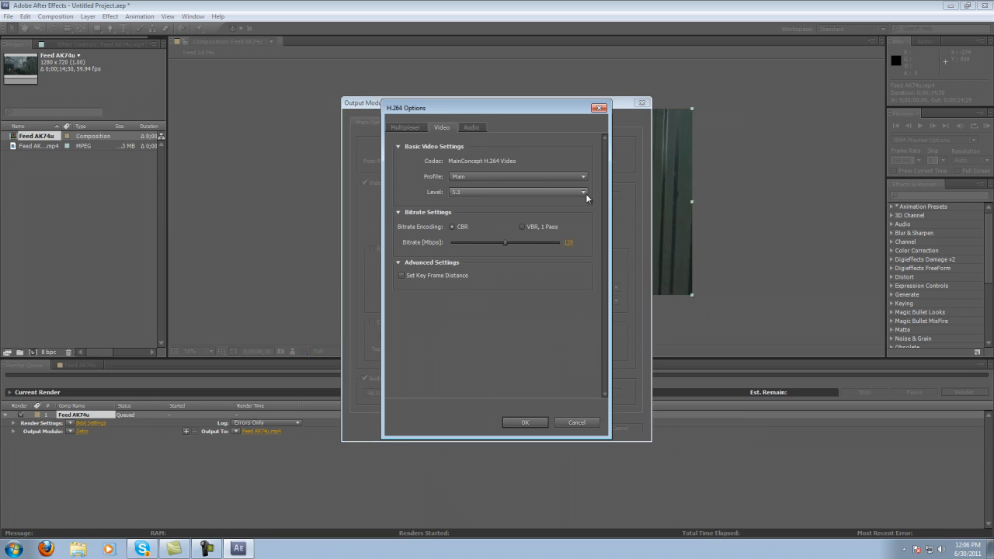
pyautogui.click(528, 177)
pyautogui.click(475, 201)
pyautogui.click(504, 192)
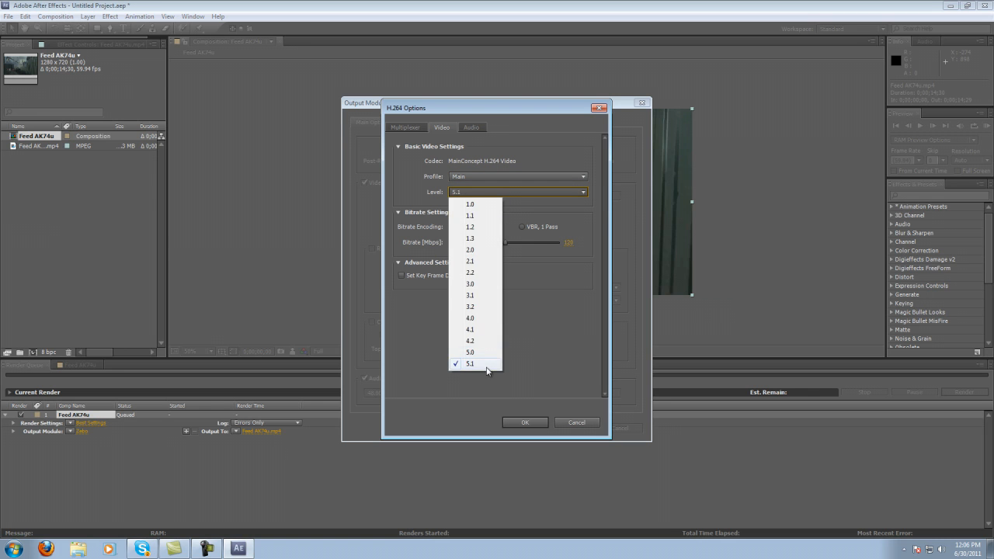
pyautogui.click(554, 363)
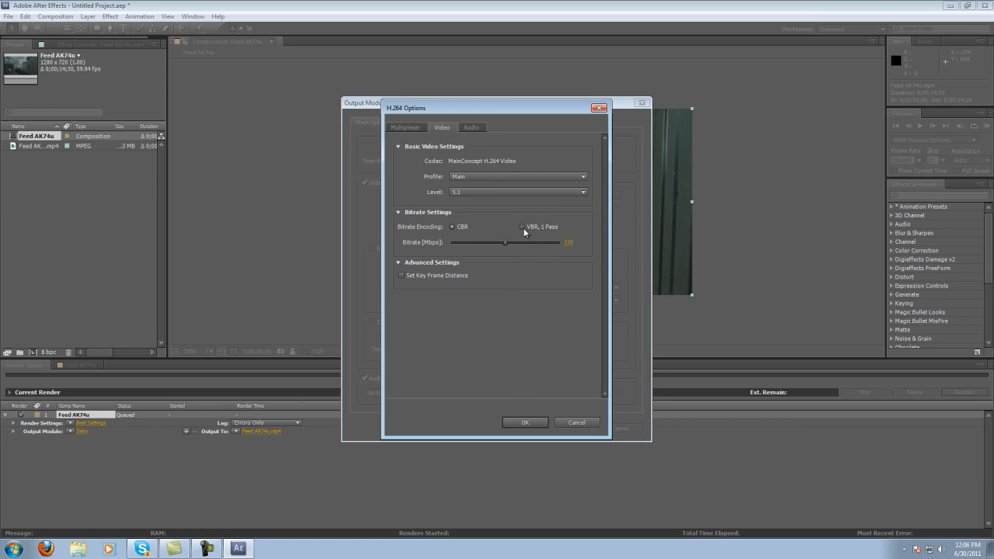
pyautogui.click(458, 227)
pyautogui.click(567, 242)
pyautogui.press('Return')
pyautogui.press('Return')
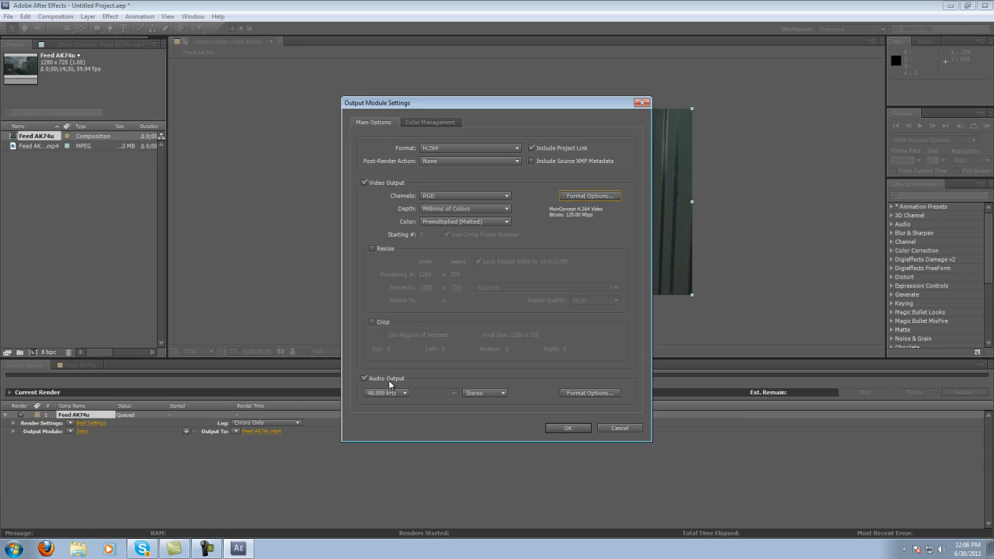
# Keep audio output enabled with the AAC codec, High quality and a 320 kbps bitrate, and accept the output module settings.
pyautogui.click(368, 379)
pyautogui.click(368, 379)
pyautogui.click(594, 393)
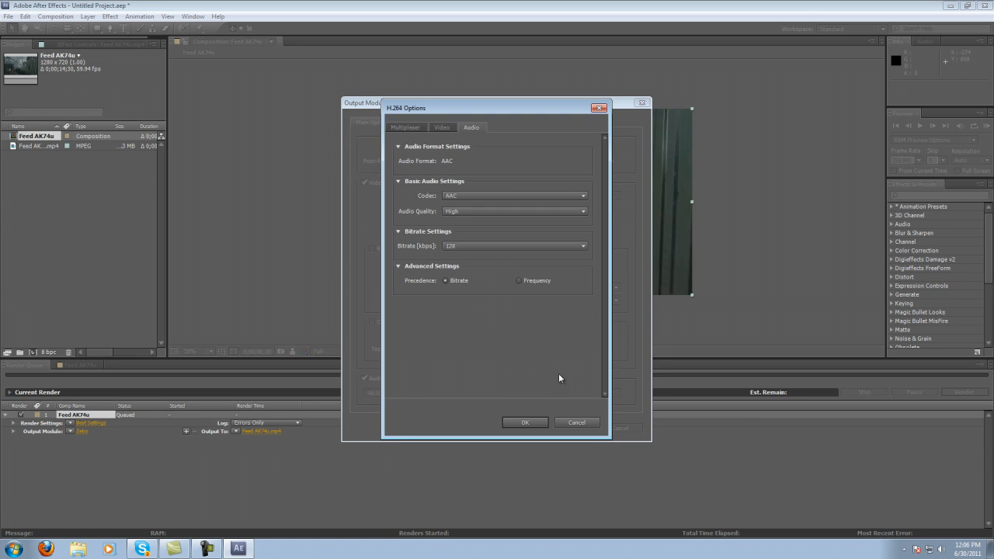
pyautogui.click(480, 195)
pyautogui.click(512, 202)
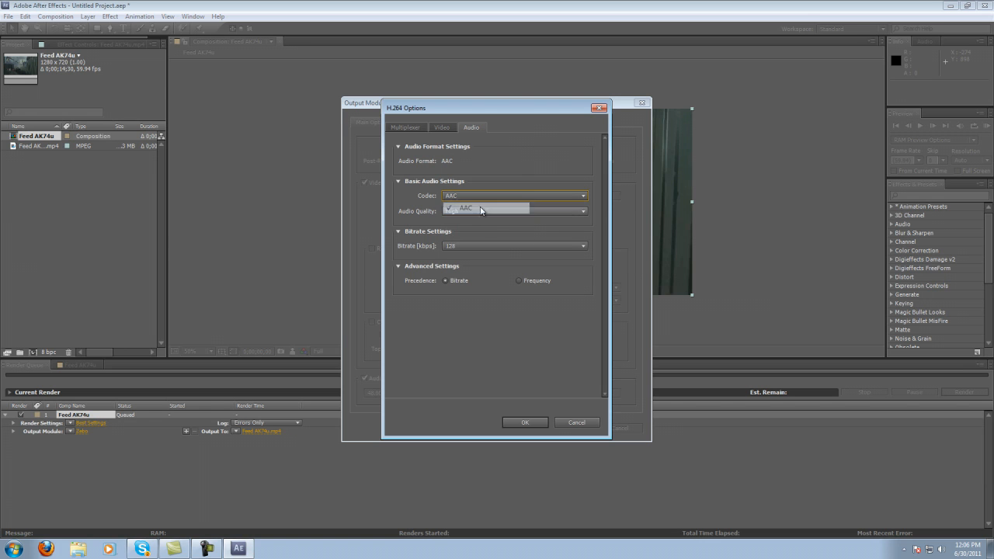
pyautogui.click(469, 215)
pyautogui.click(474, 246)
pyautogui.click(460, 213)
pyautogui.click(460, 213)
pyautogui.click(466, 246)
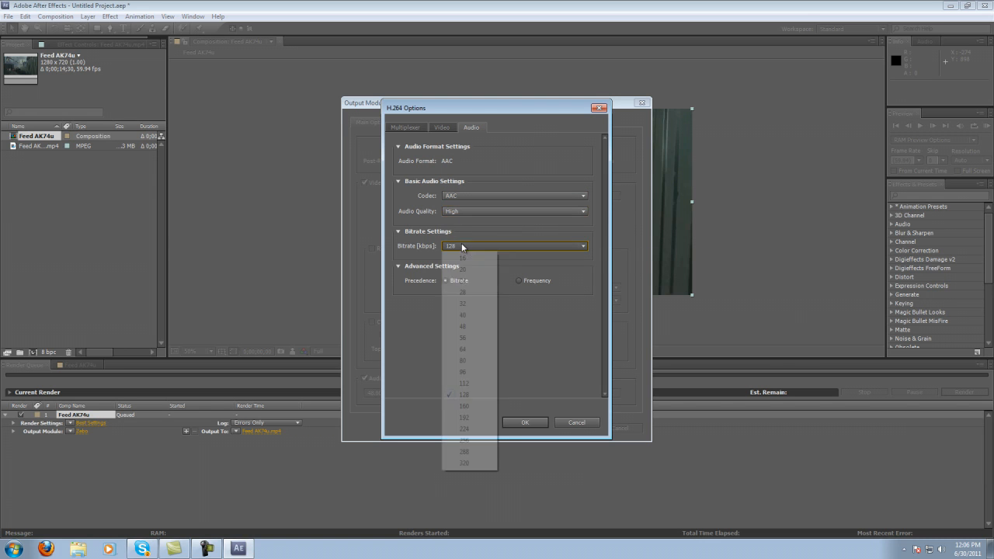
pyautogui.click(470, 463)
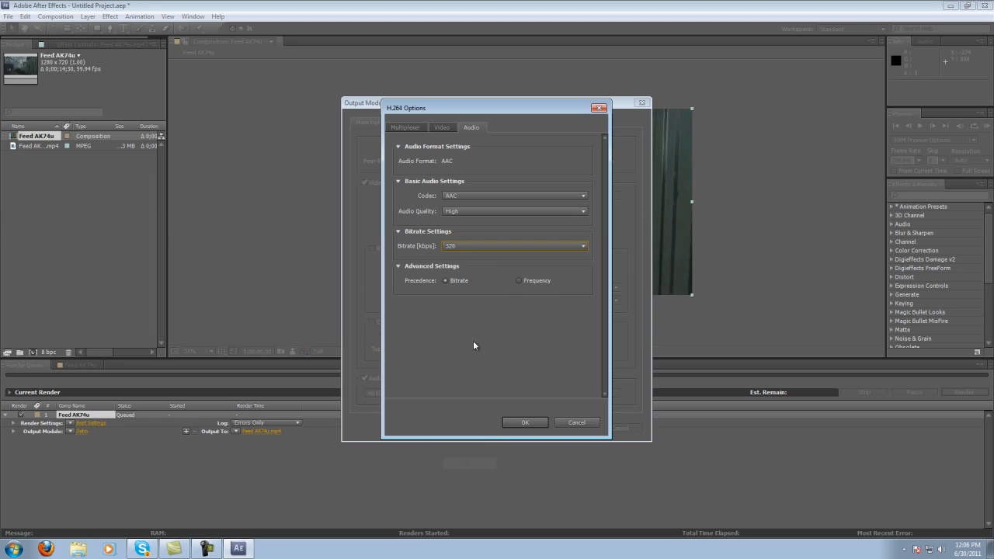
pyautogui.click(530, 424)
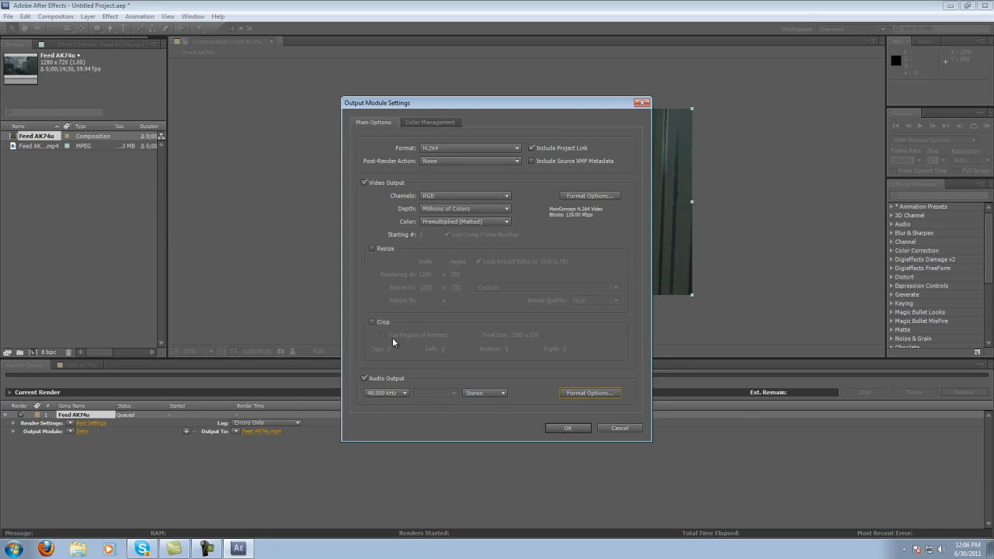
pyautogui.click(580, 431)
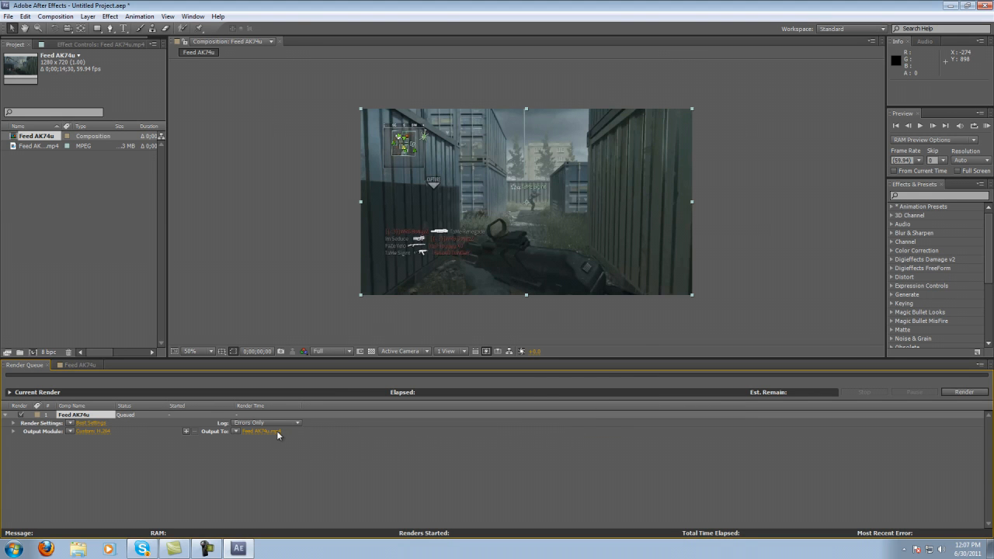
# Set the output file to Tutorial AAE.mp4 on the Desktop without replacing the existing Tutorial file, and start the render.
pyautogui.click(278, 432)
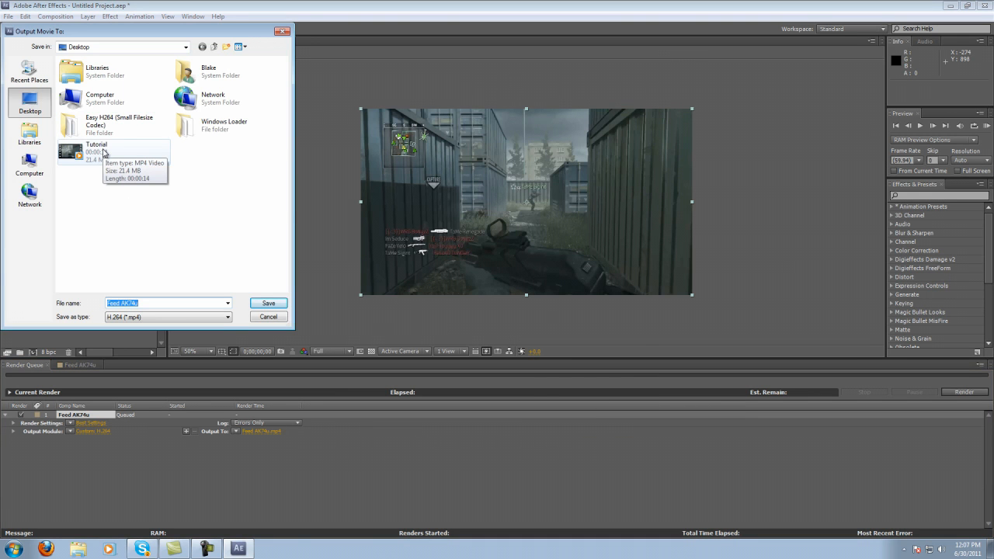
pyautogui.write('Tutorial')
pyautogui.press('Return')
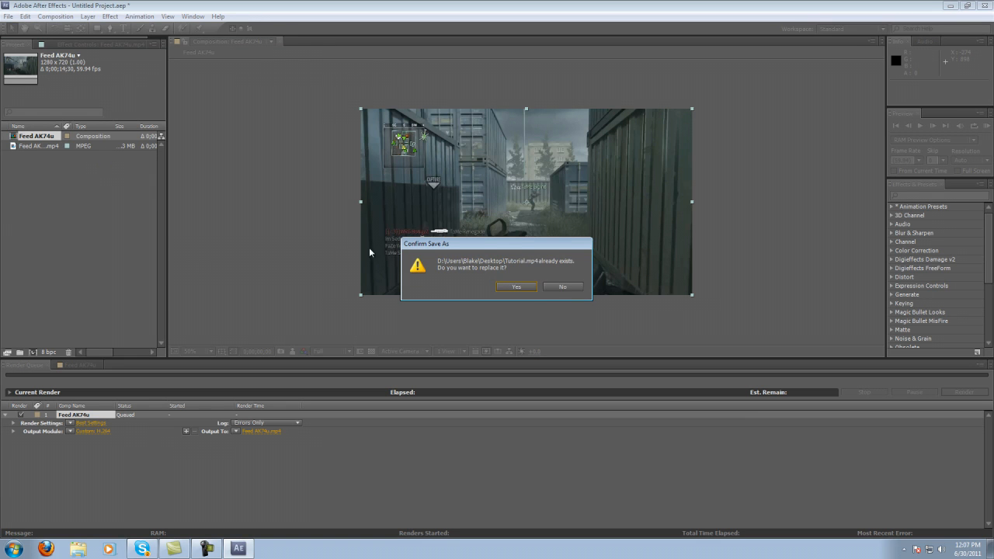
pyautogui.click(562, 286)
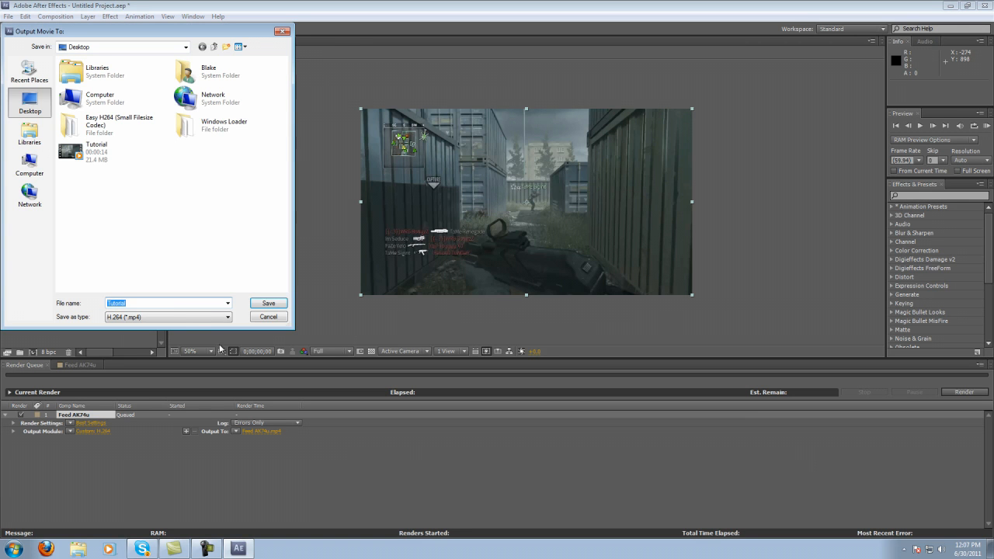
pyautogui.click(190, 304)
pyautogui.write('AAE')
pyautogui.press('Return')
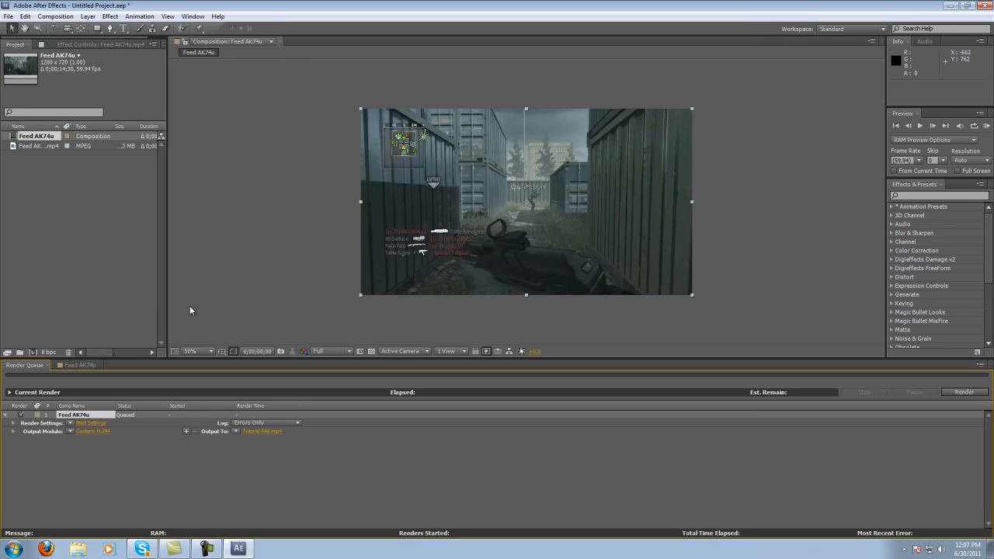
pyautogui.click(965, 392)
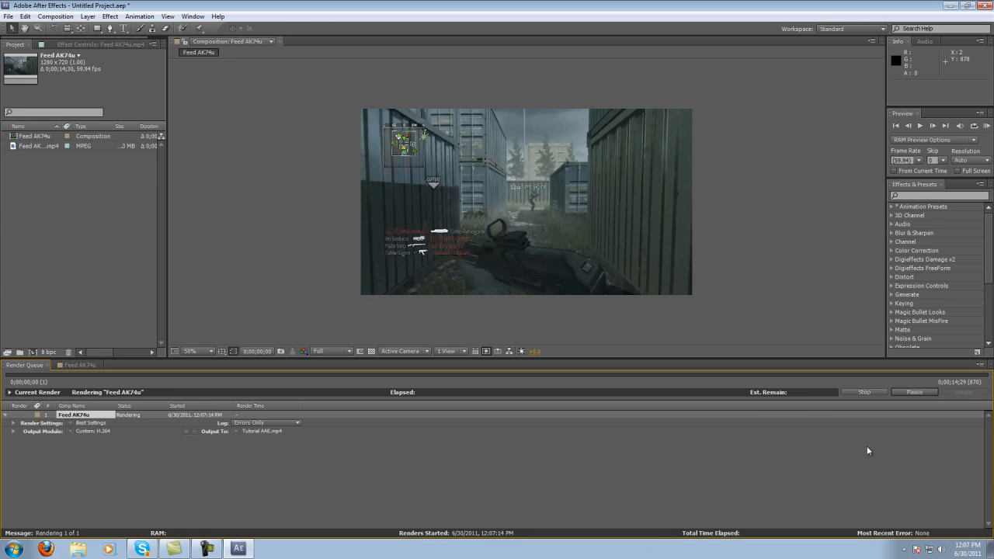